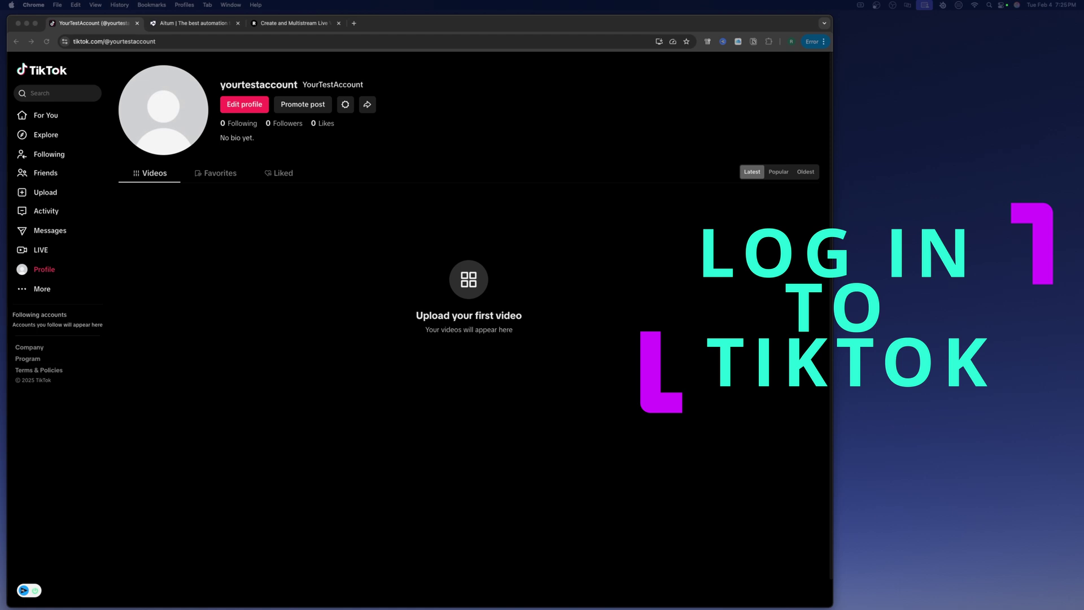
- On the Aitum website, go to the Products section listing Aitum App, Vertical Plugin and Multistream
left_click(189, 24)
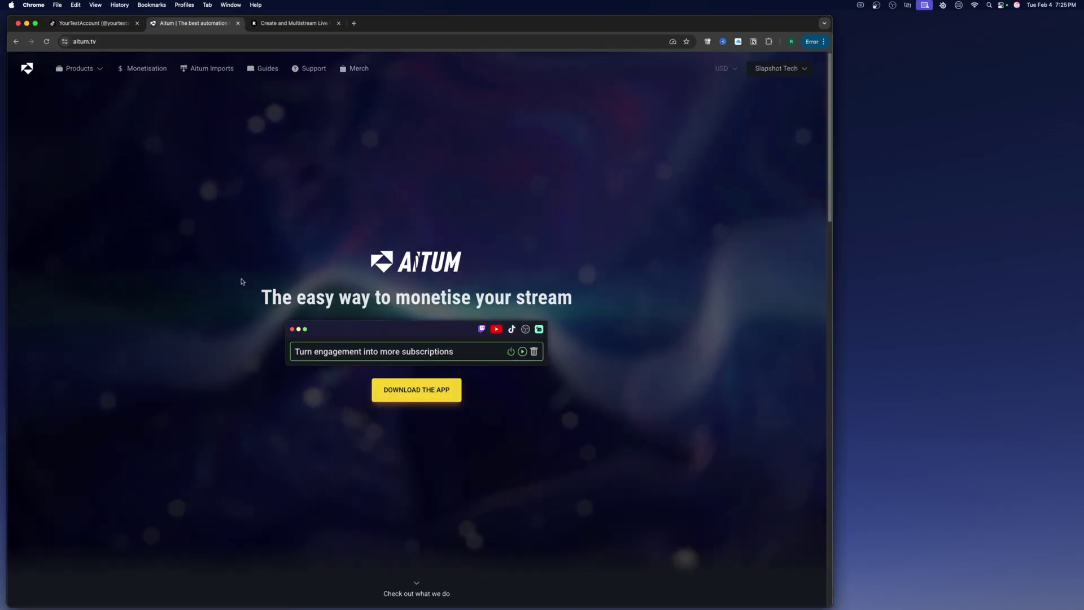
scroll(243, 277, "down", 1)
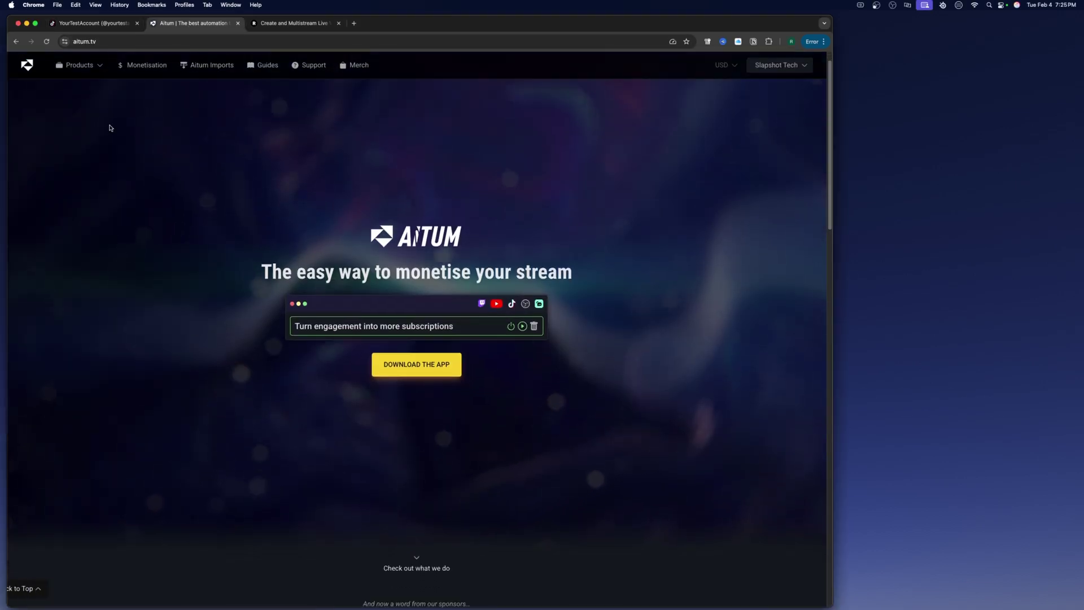
left_click(79, 65)
left_click(73, 86)
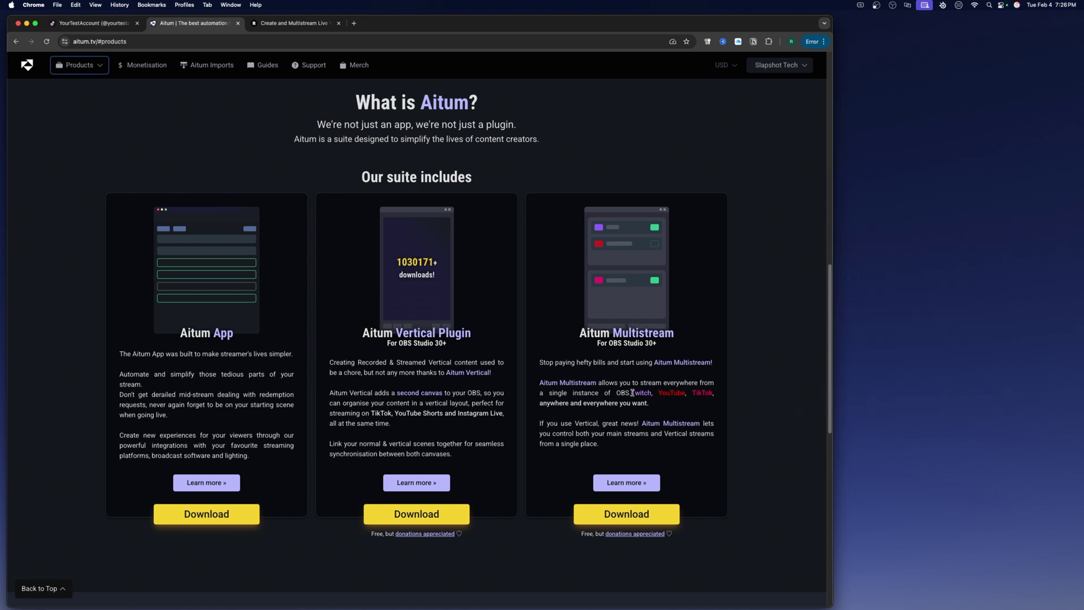
- Switch to the Restream home dashboard showing the Default RTMP and Studio stream drafts
left_click(306, 24)
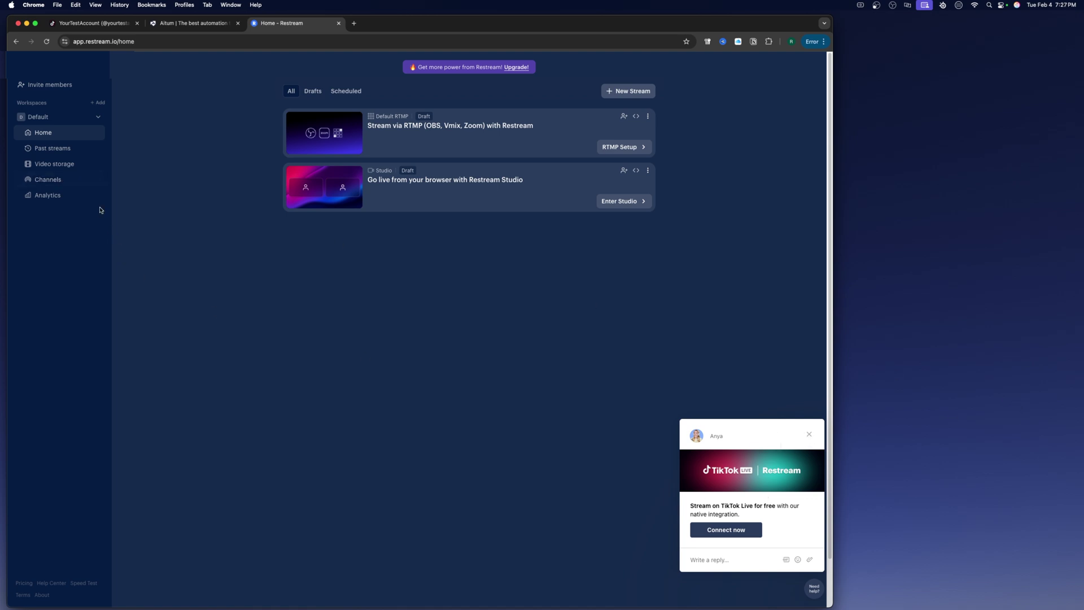
- Add TikTok as a new Restream channel and authorize Restream to access the TikTok account
left_click(66, 179)
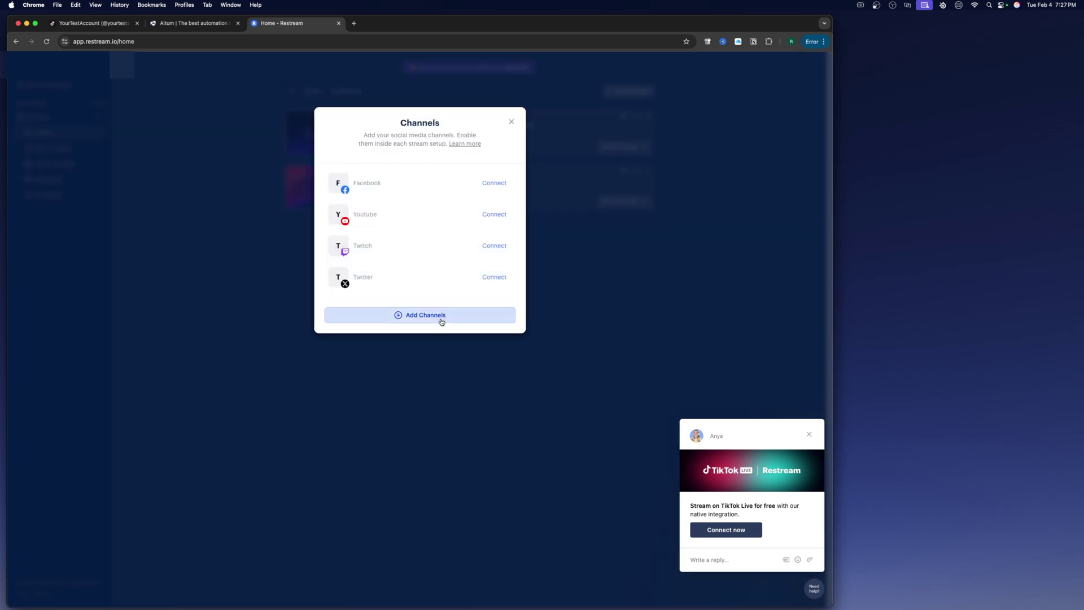
left_click(441, 320)
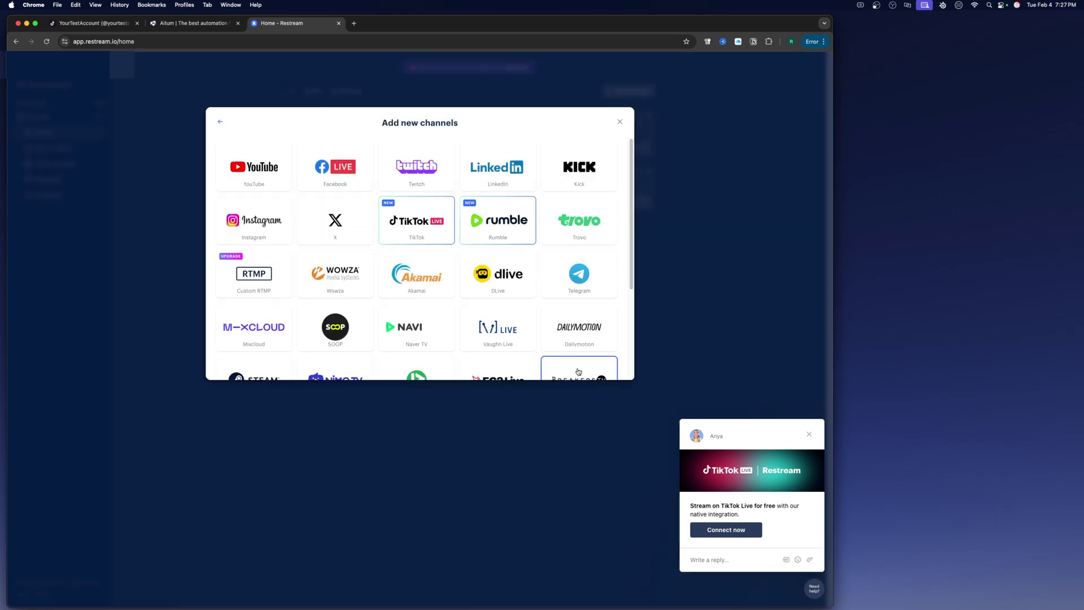
left_click(405, 223)
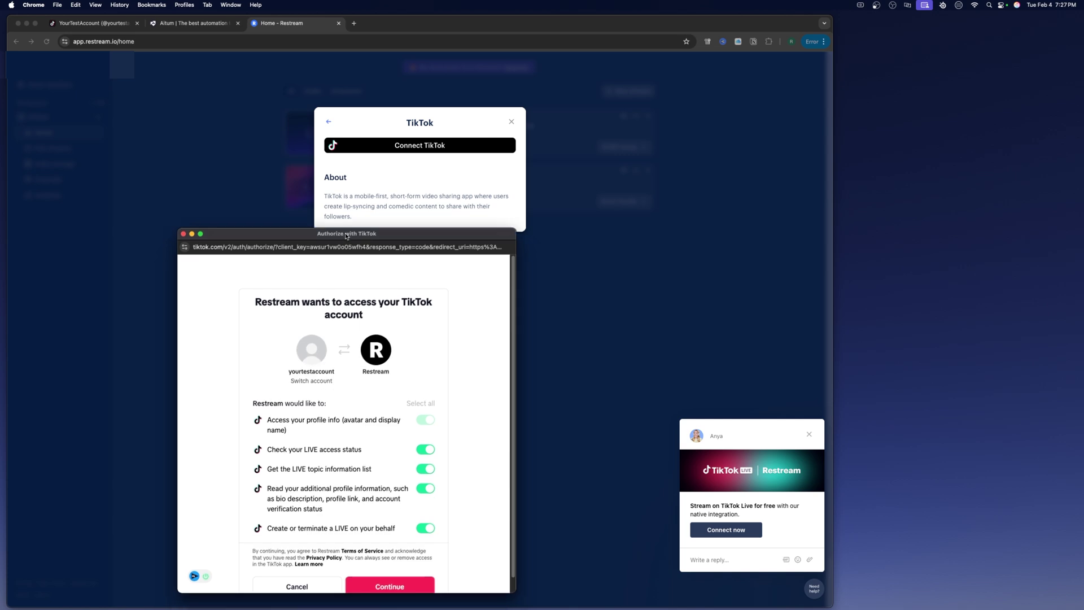
left_click_drag(347, 236, 349, 208)
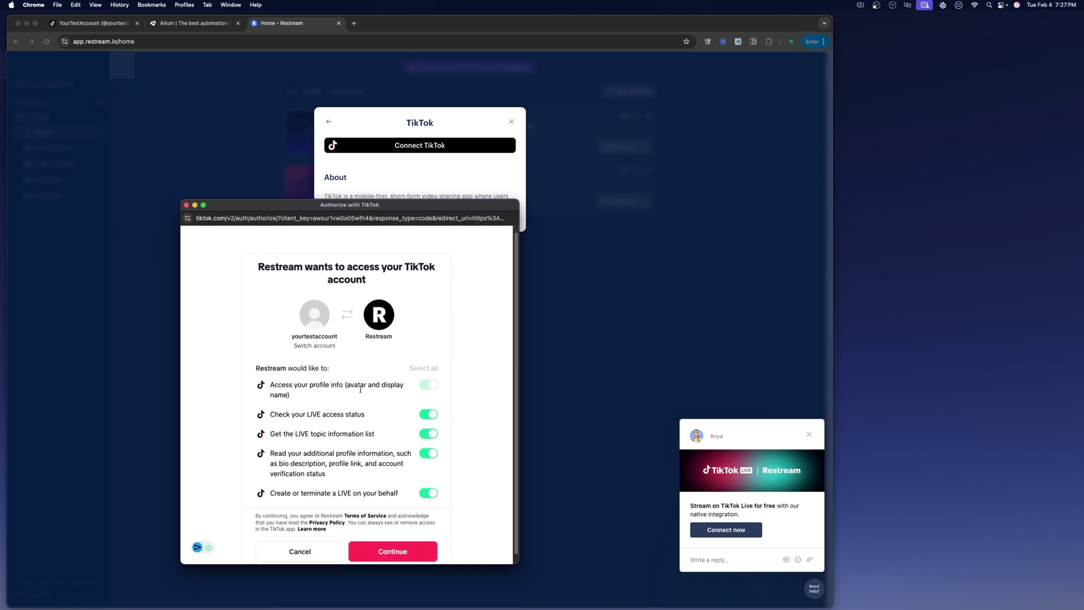
scroll(360, 389, "down", 1)
left_click(392, 542)
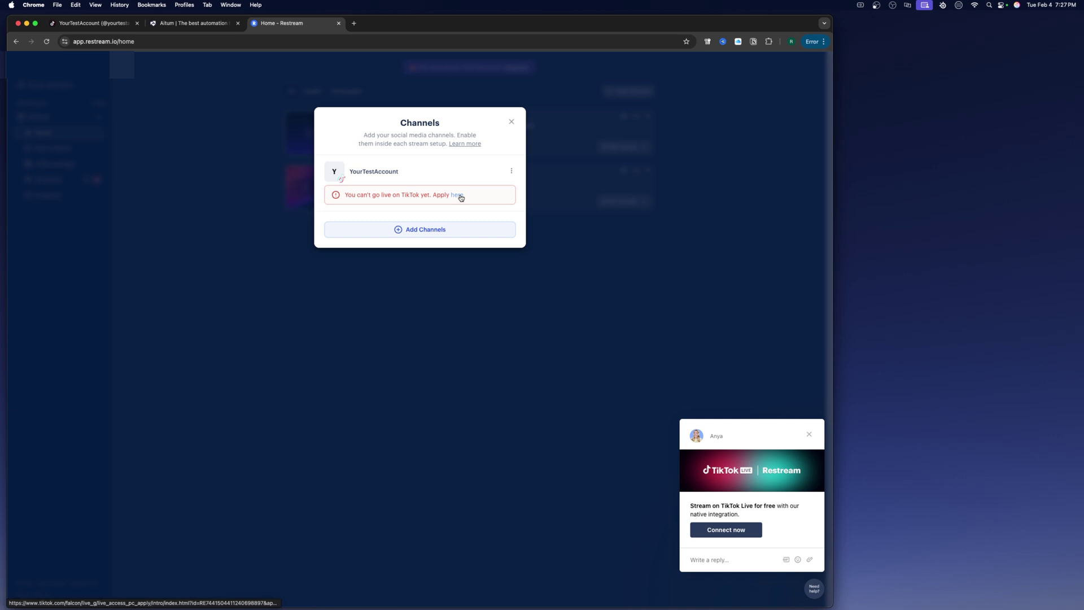
- Apply for TikTok LIVE access using the quick application, then close the approval page
left_click(458, 195)
left_click(424, 220)
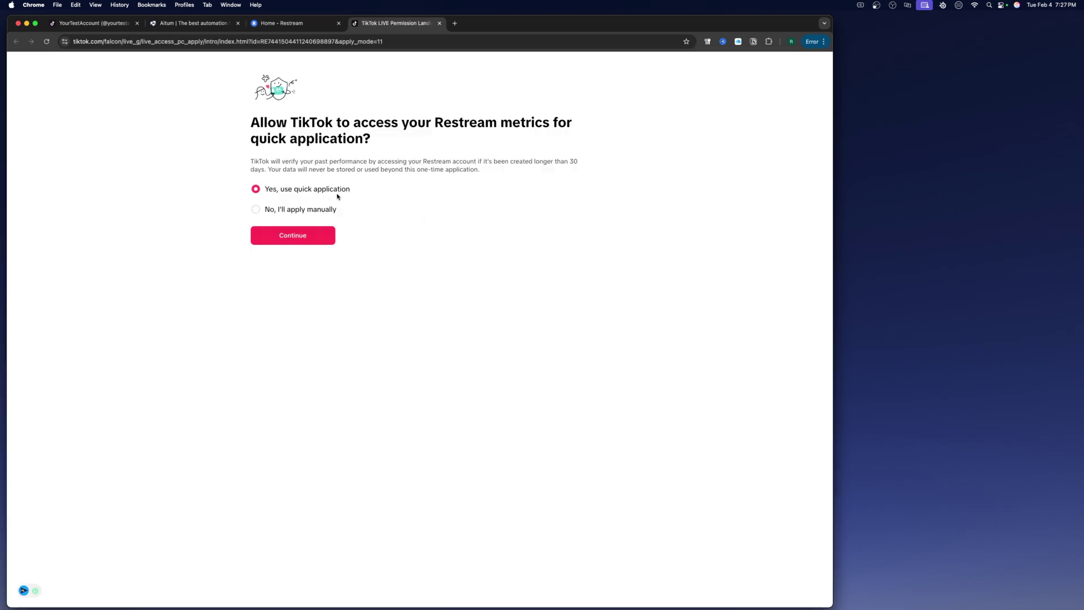
left_click(303, 237)
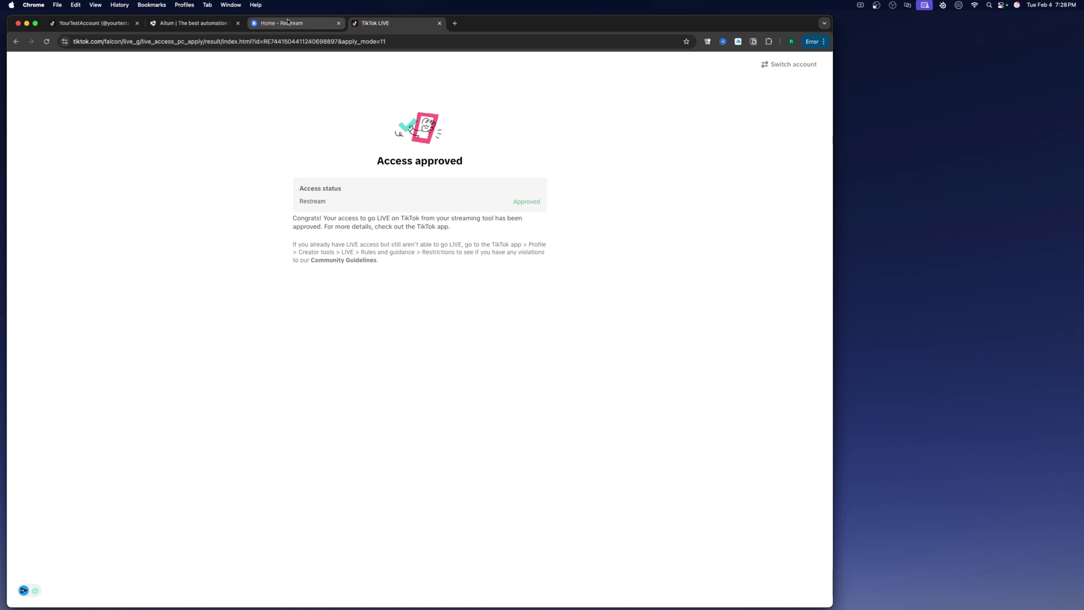
left_click(439, 23)
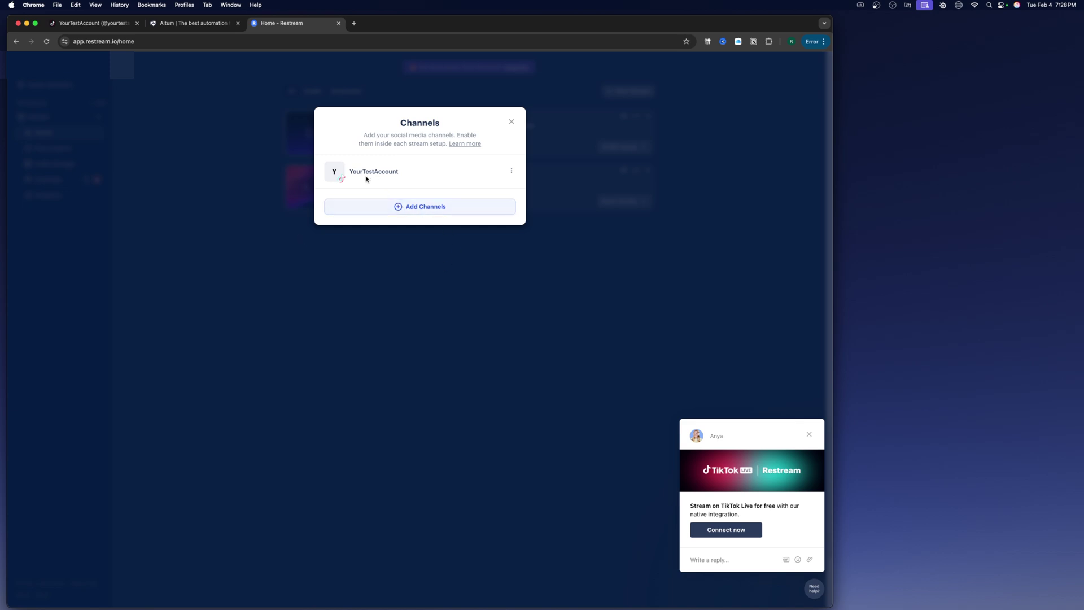
- Dismiss the Channels list and TikTok chat promotion, then open the RTMP draft's encoder setup
left_click(511, 122)
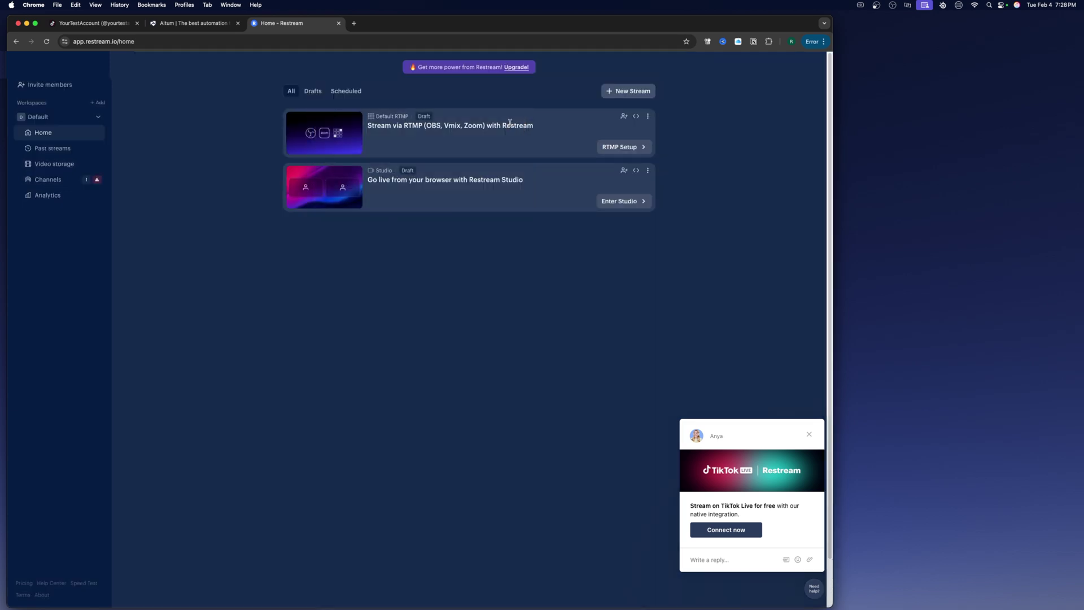
left_click(809, 434)
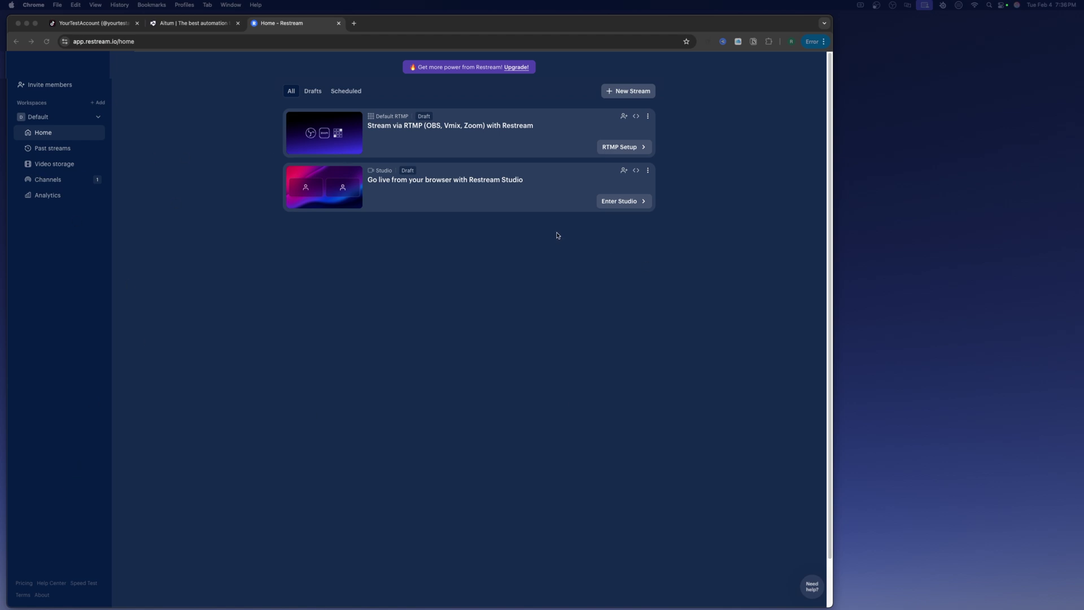
left_click(626, 147)
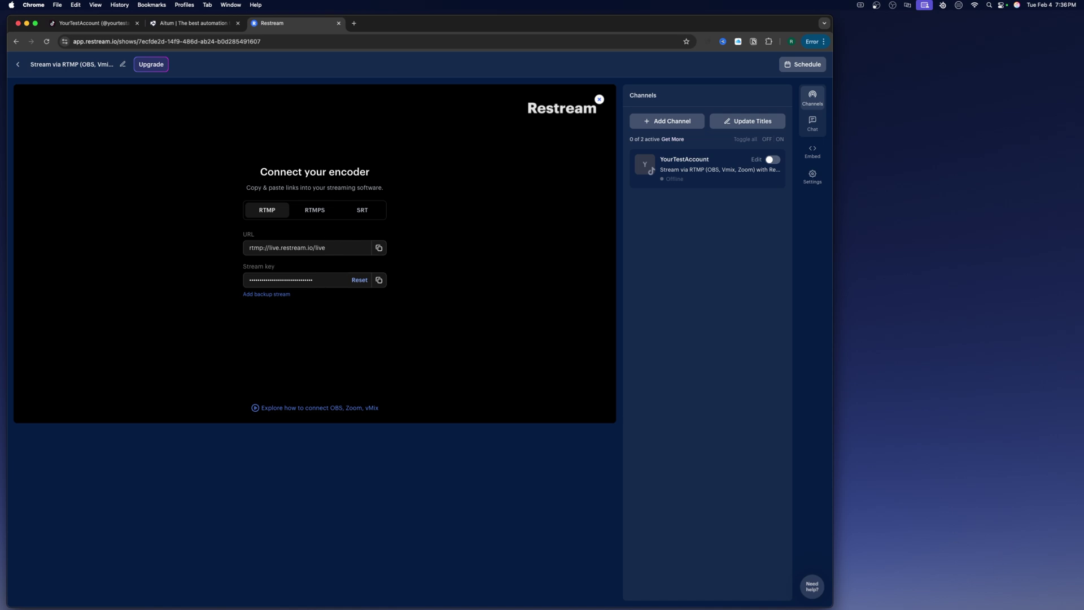
- Switch to OBS and reopen the Aitum Multistream dock from the Docks menu
key("super+Tab")
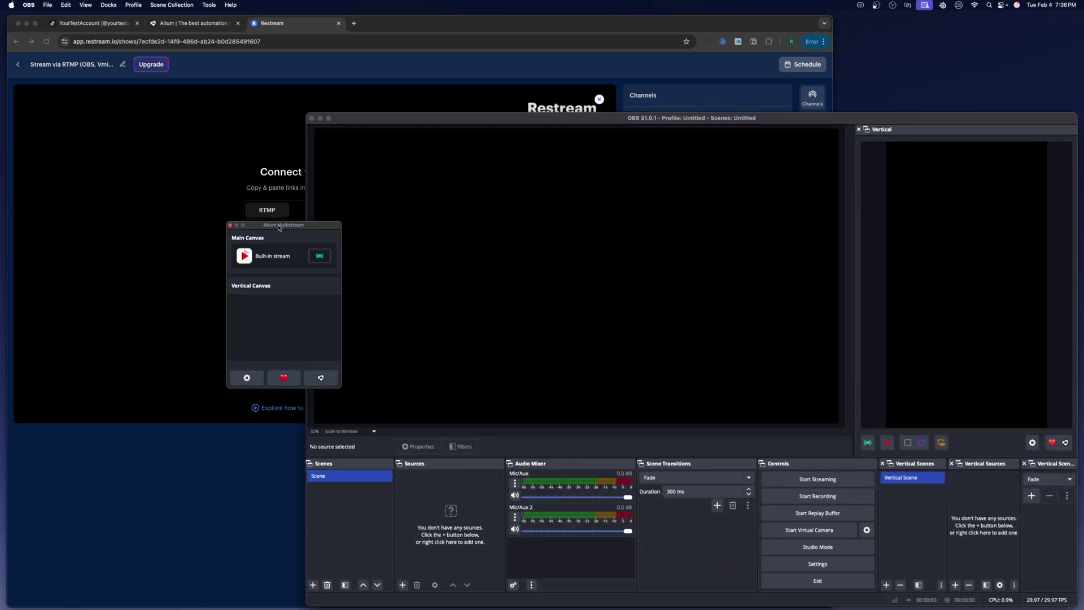
left_click_drag(276, 222, 246, 344)
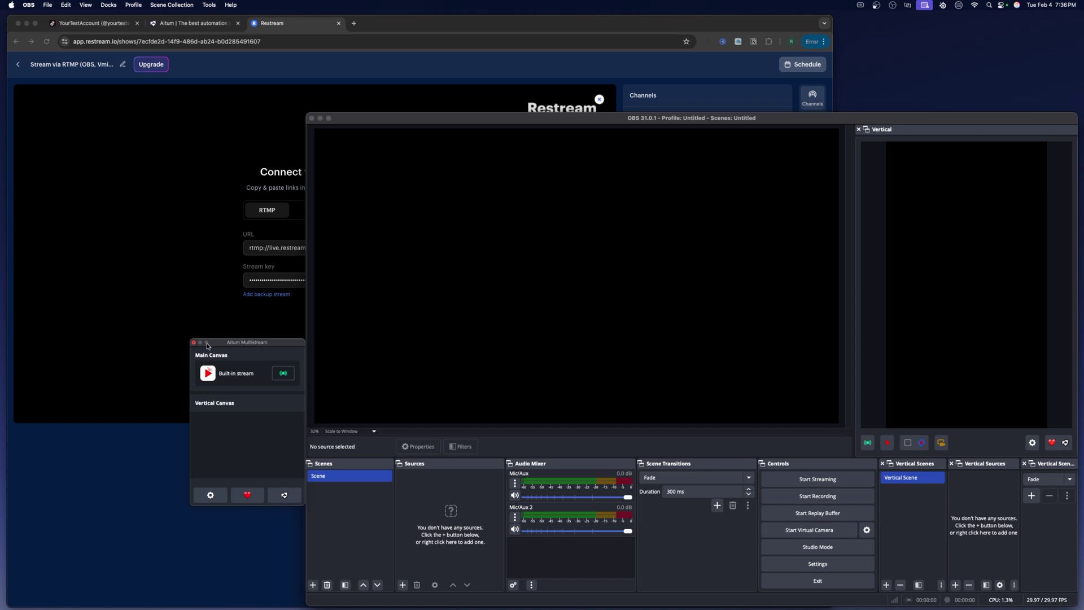
left_click(195, 342)
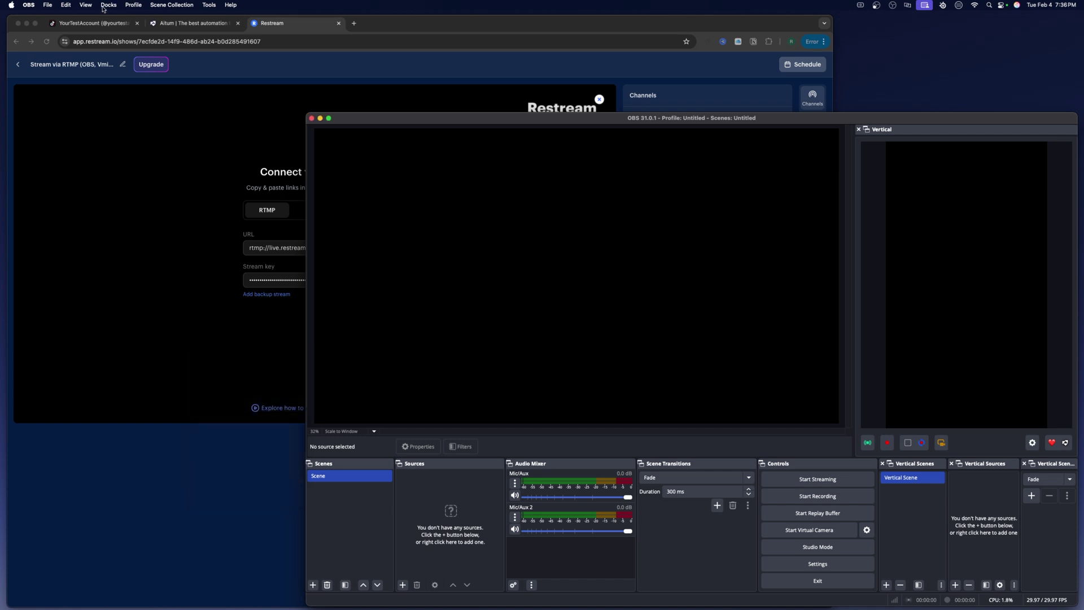
left_click(107, 8)
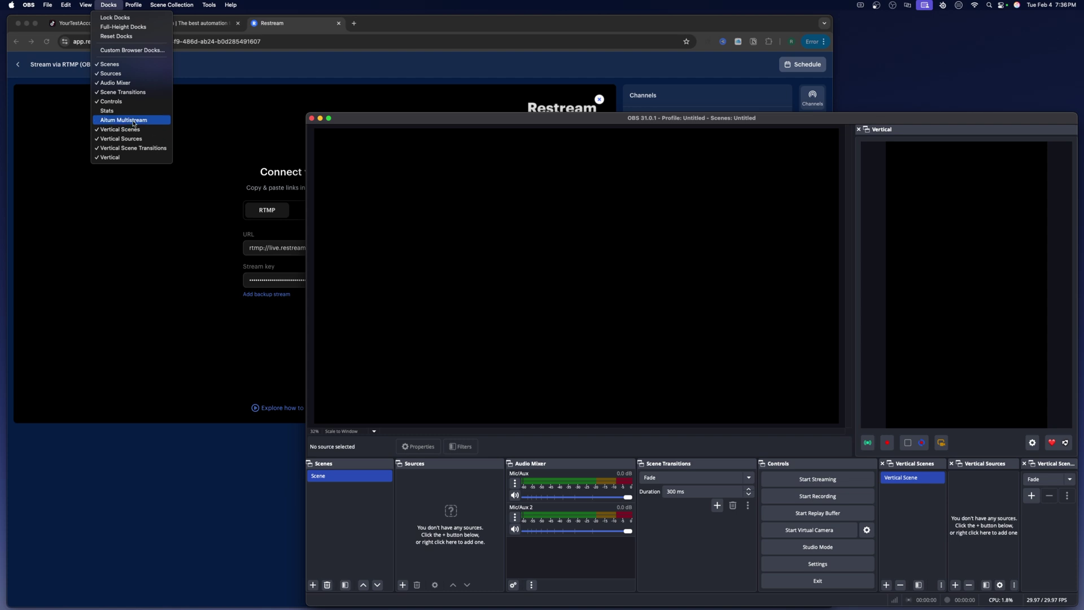
left_click(129, 119)
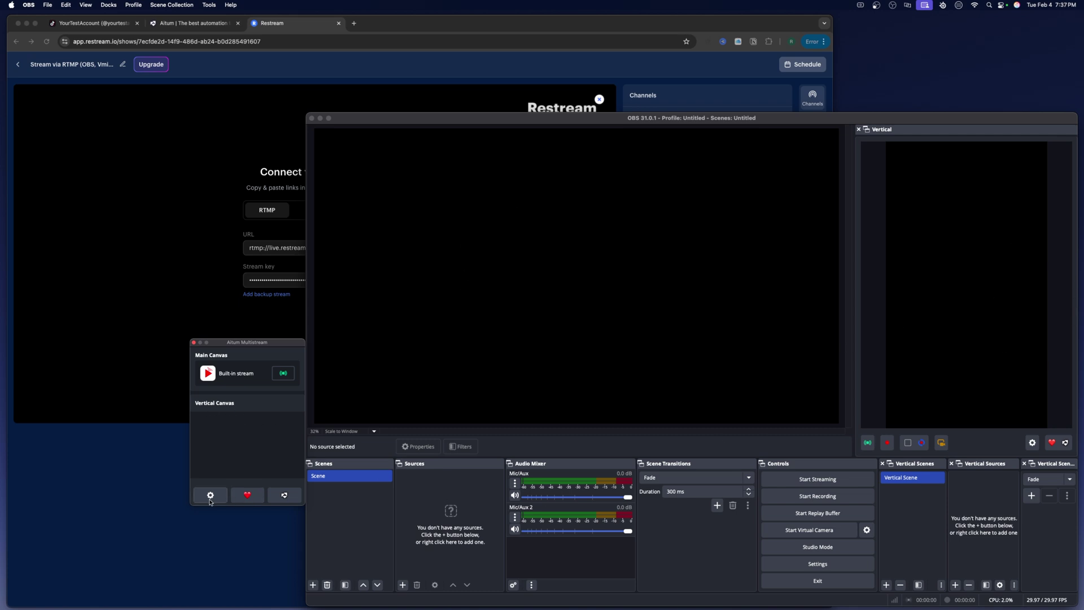
- Add a TikTok output to the vertical canvas with server rtmp://live.restream.io/live copied from Restream
left_click(210, 495)
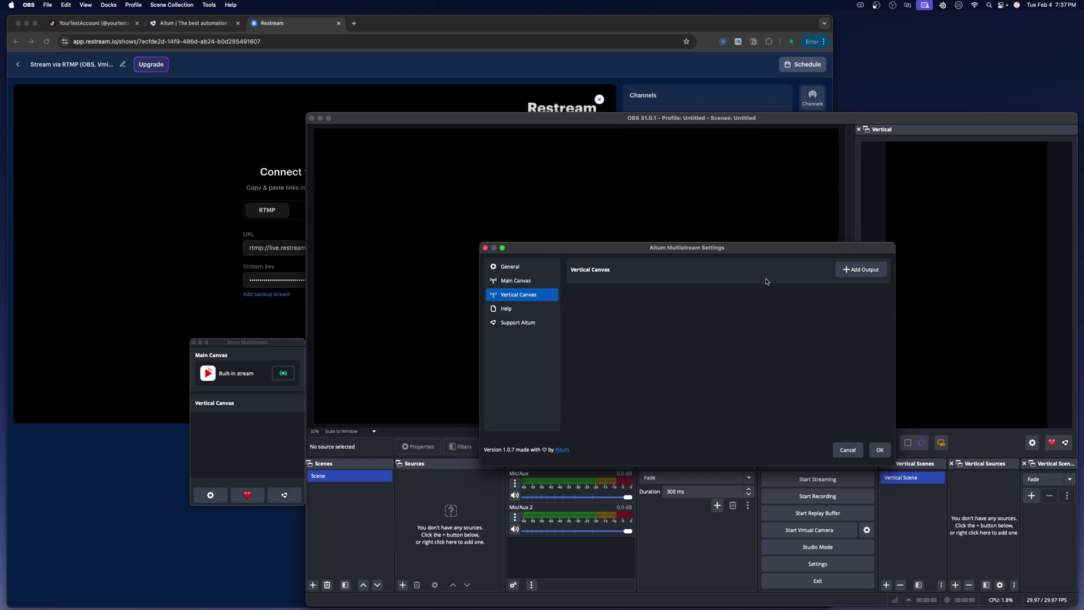
left_click(860, 269)
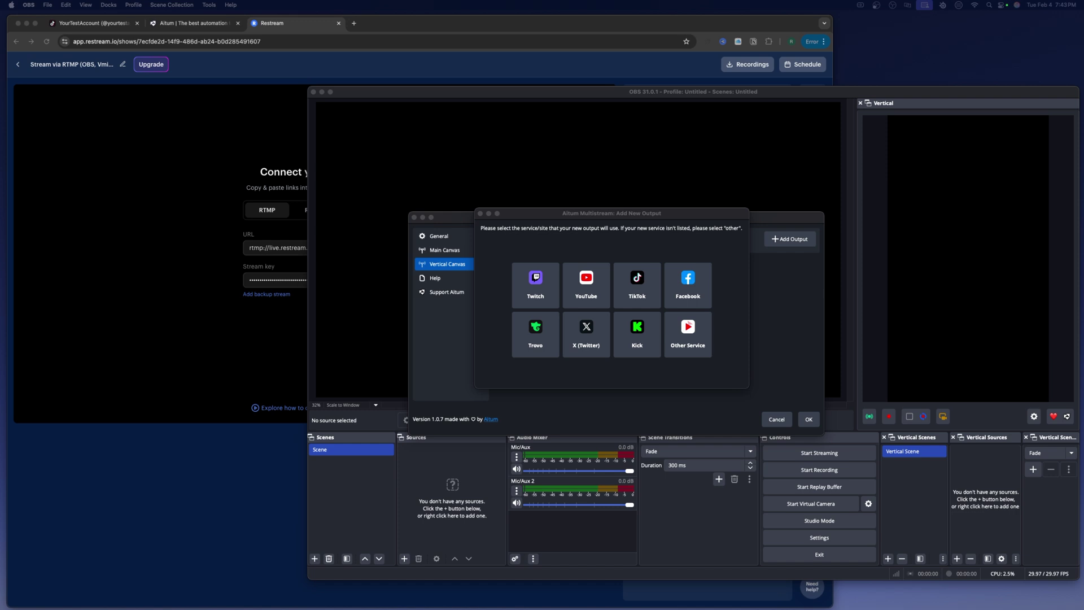
left_click(637, 284)
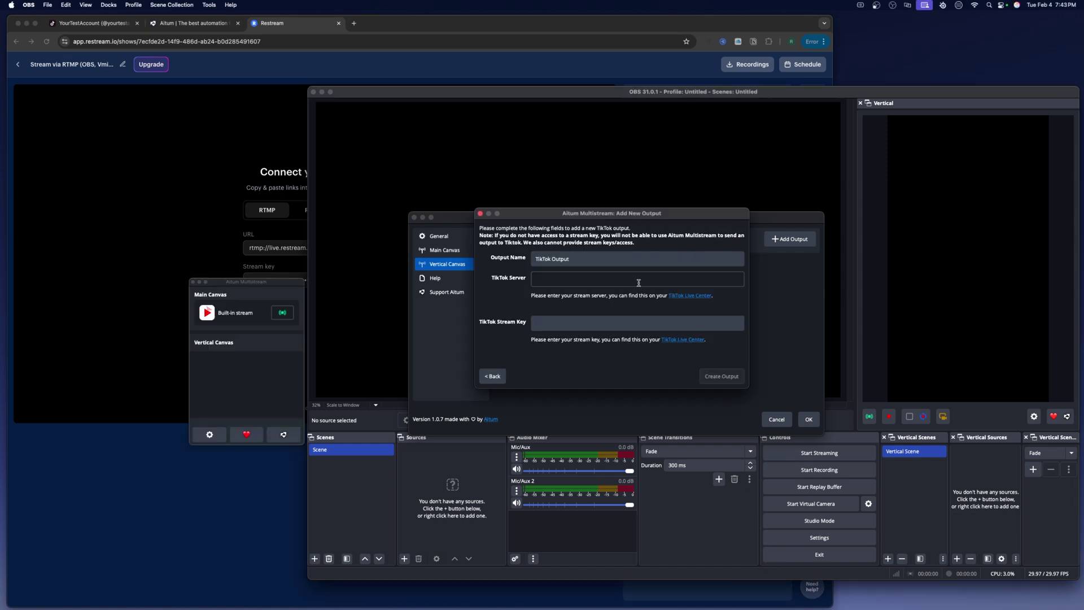
left_click(202, 219)
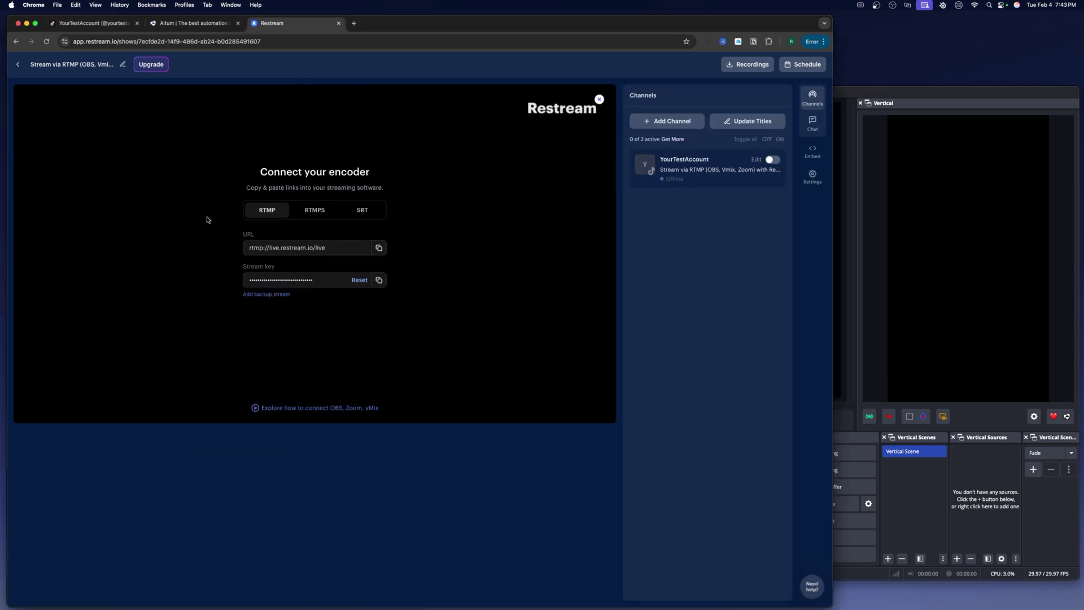
left_click(379, 247)
left_click(891, 501)
left_click(559, 279)
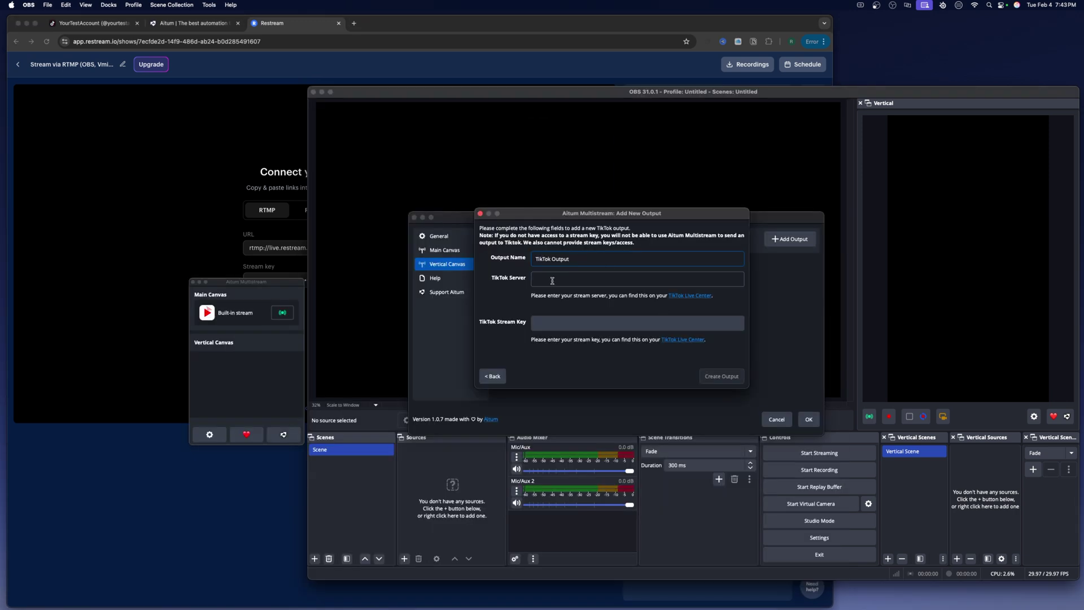
right_click(559, 283)
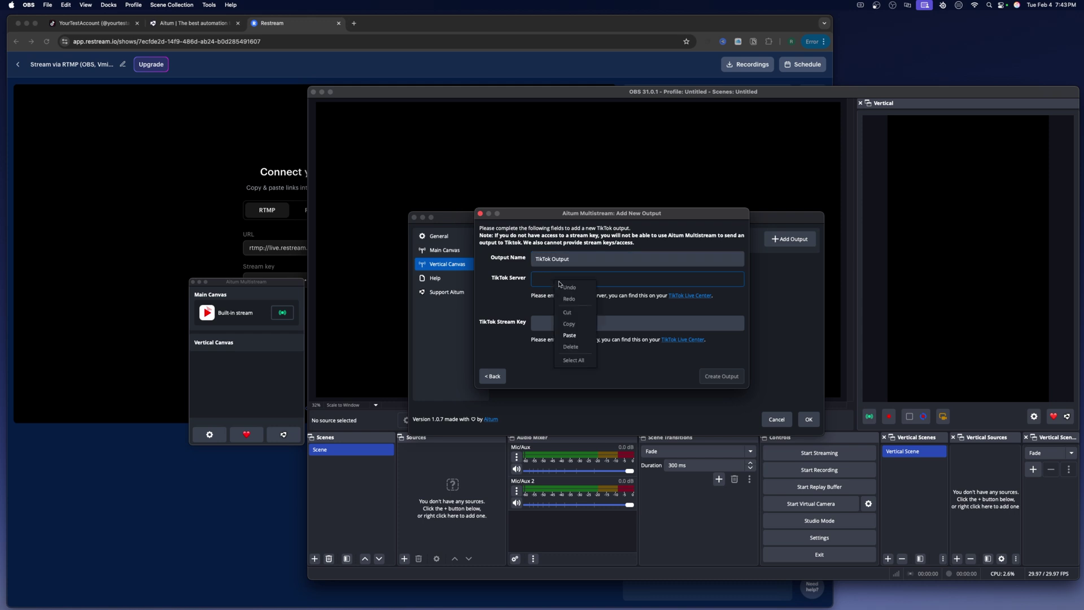
left_click(571, 336)
- Paste Restream's stream key into the TikTok Stream Key field and create the output
left_click(150, 217)
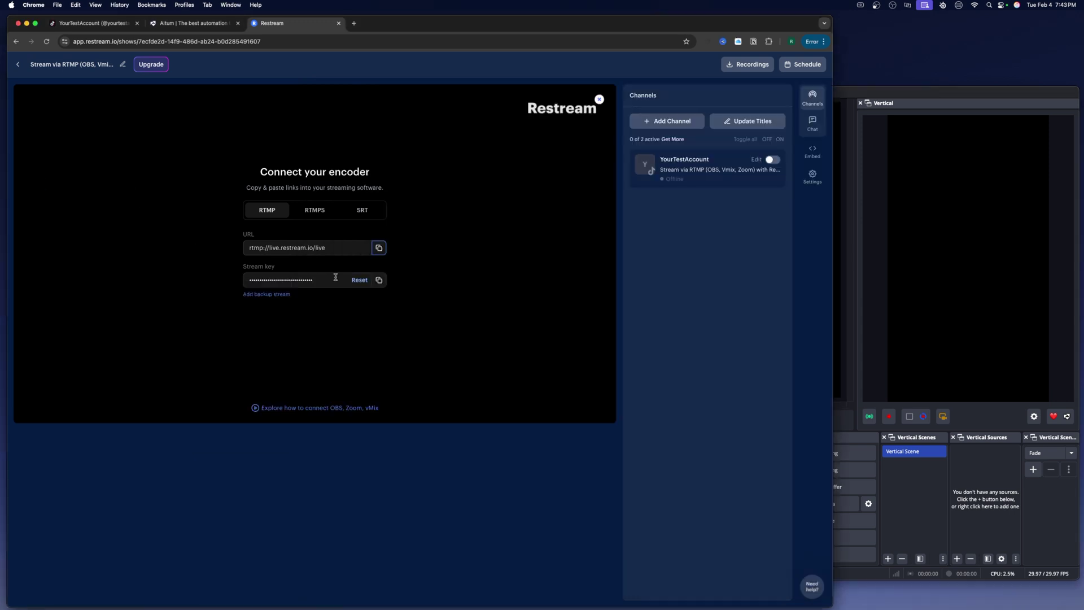
left_click(379, 280)
left_click(909, 162)
left_click(585, 326)
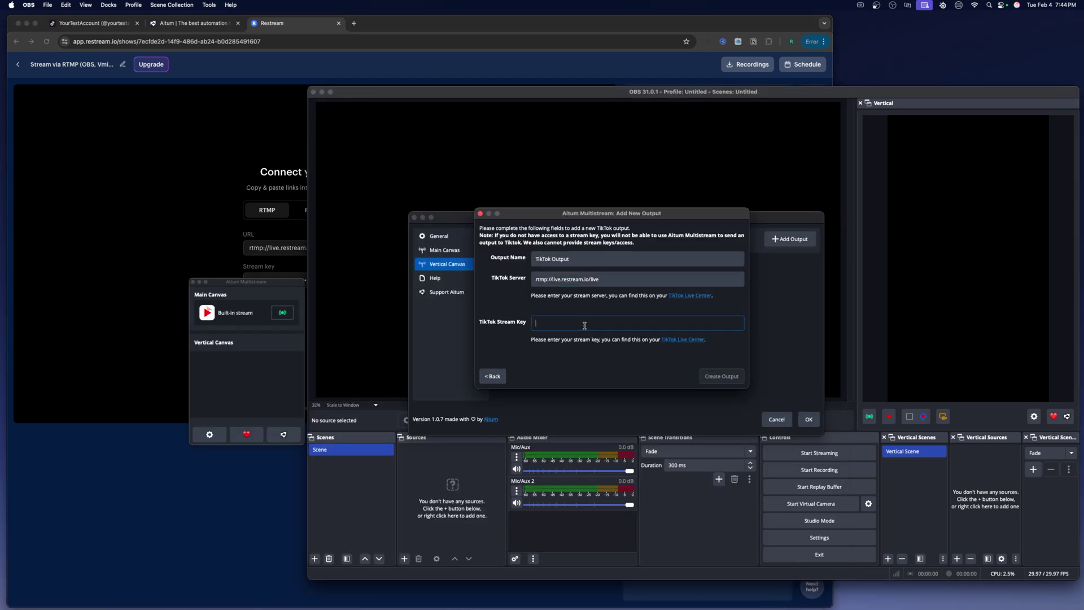
right_click(584, 329)
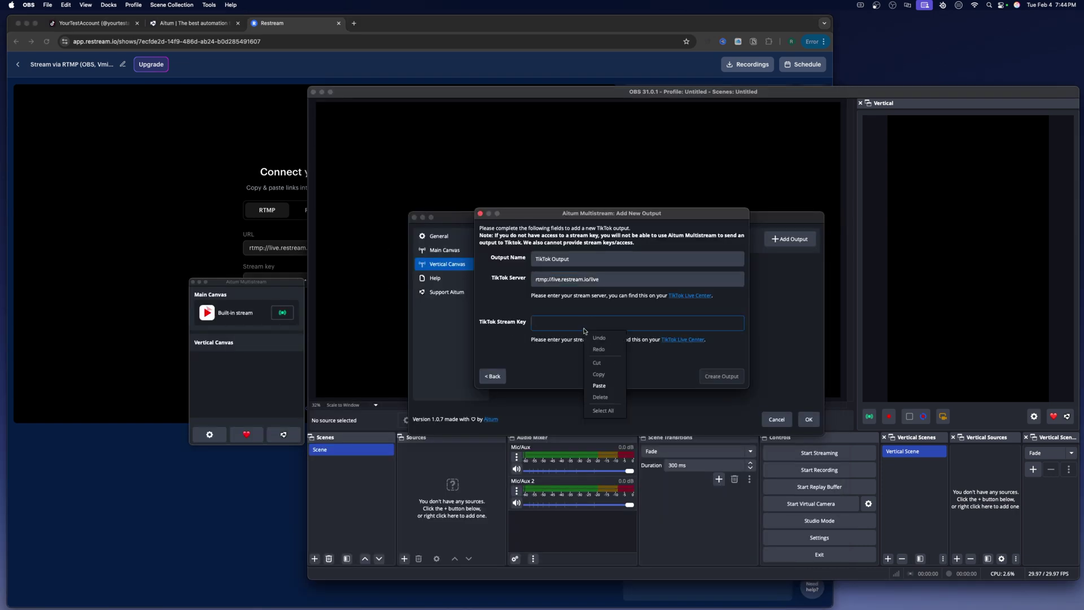
left_click(604, 385)
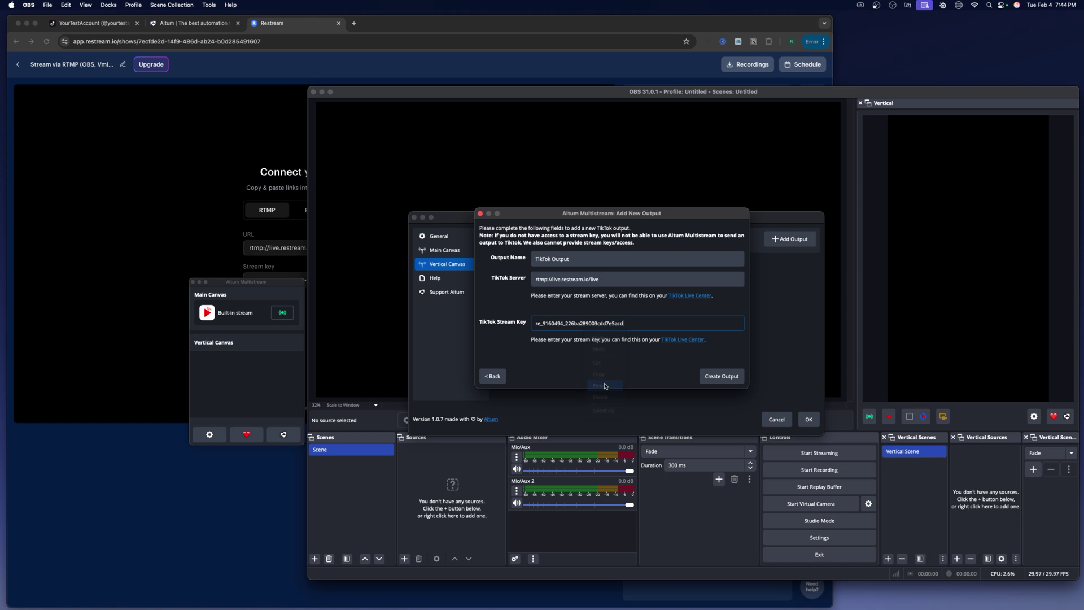
left_click(723, 377)
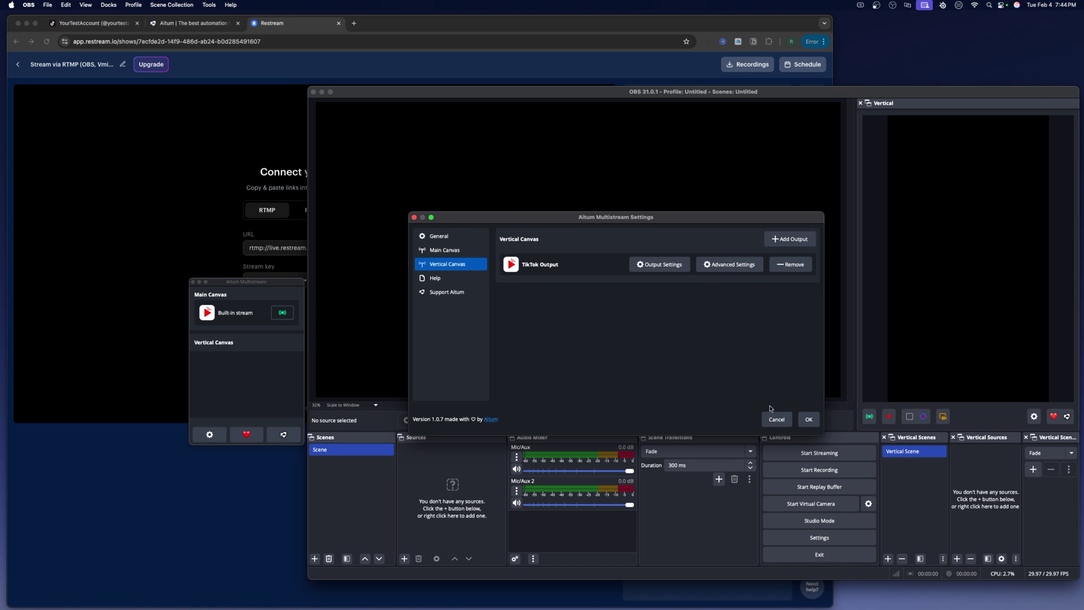
- Confirm the Multistream settings and arrange the Aitum dock and OBS window side by side at left
left_click(810, 419)
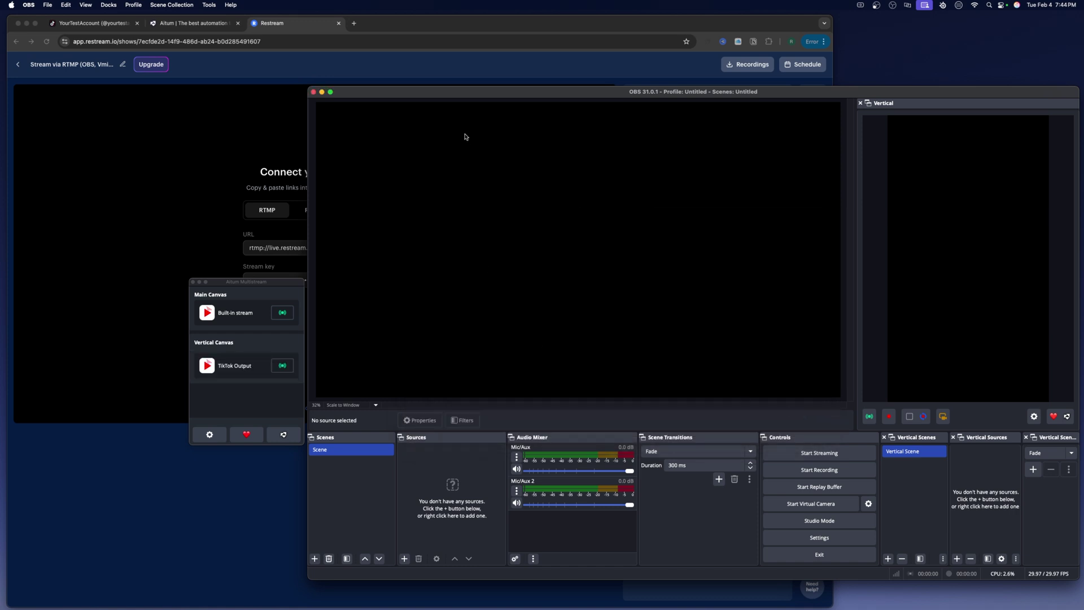
left_click_drag(529, 93, 514, 100)
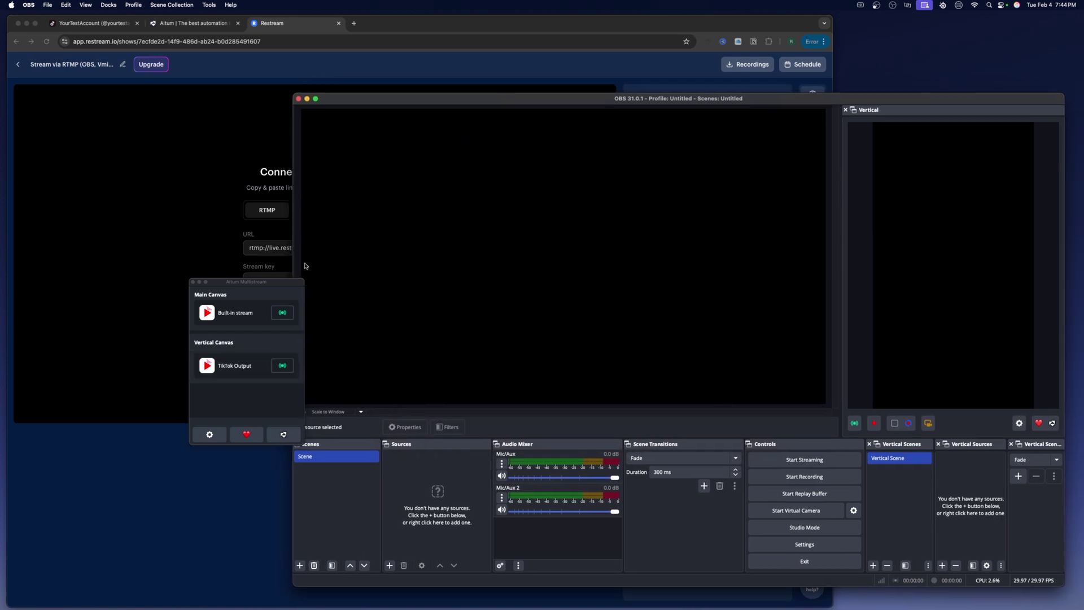
left_click_drag(246, 287, 70, 310)
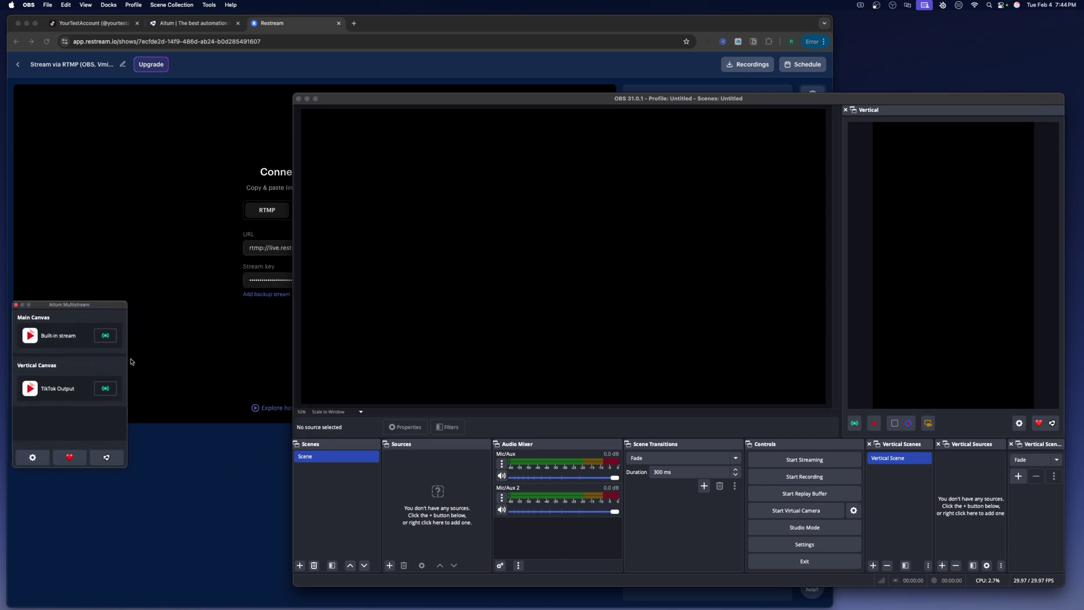
left_click_drag(90, 306, 83, 308)
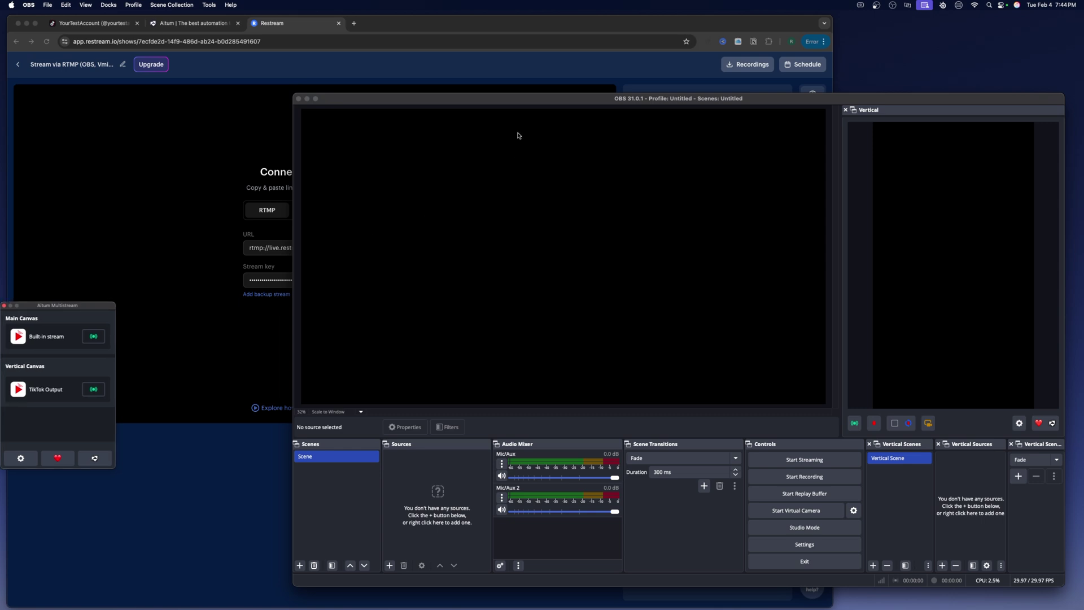
left_click_drag(561, 108, 504, 112)
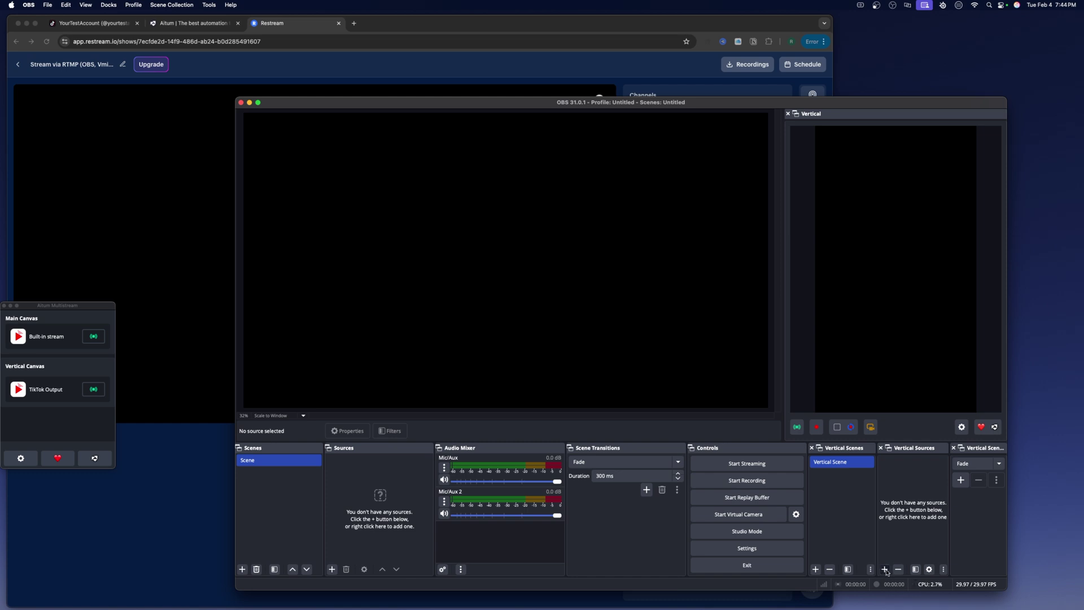
- Add the existing Video Capture Device camera as a source in the Vertical Scene
left_click(885, 569)
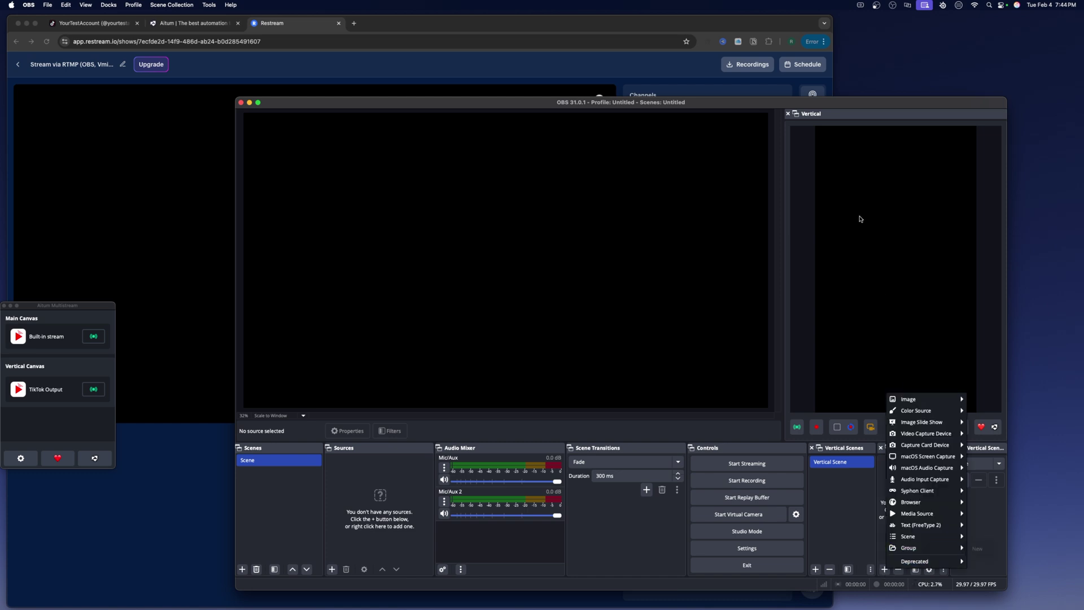
mouse_move(909, 434)
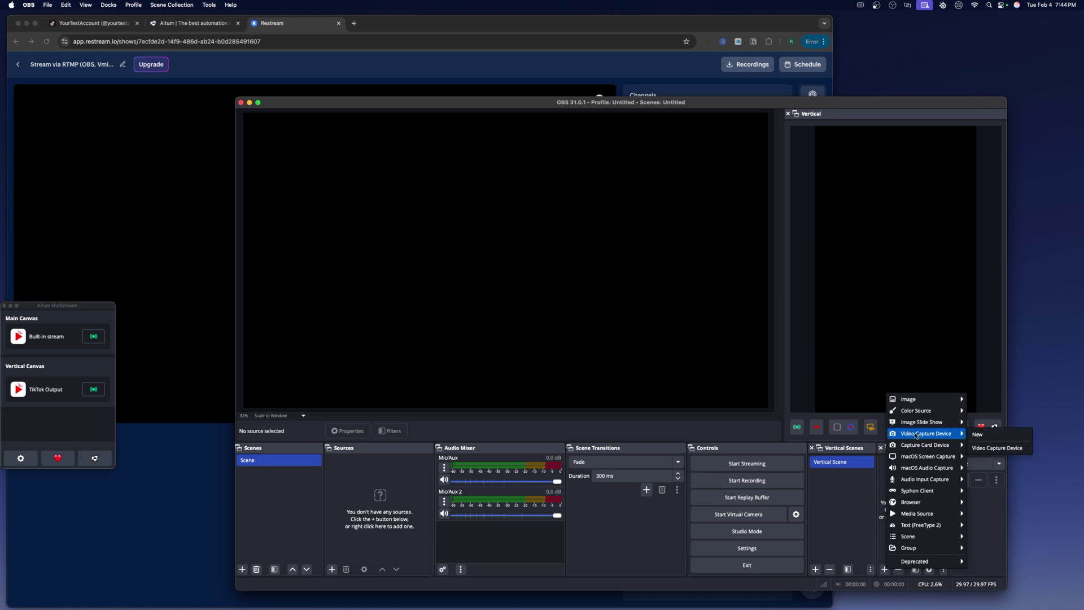
left_click(997, 448)
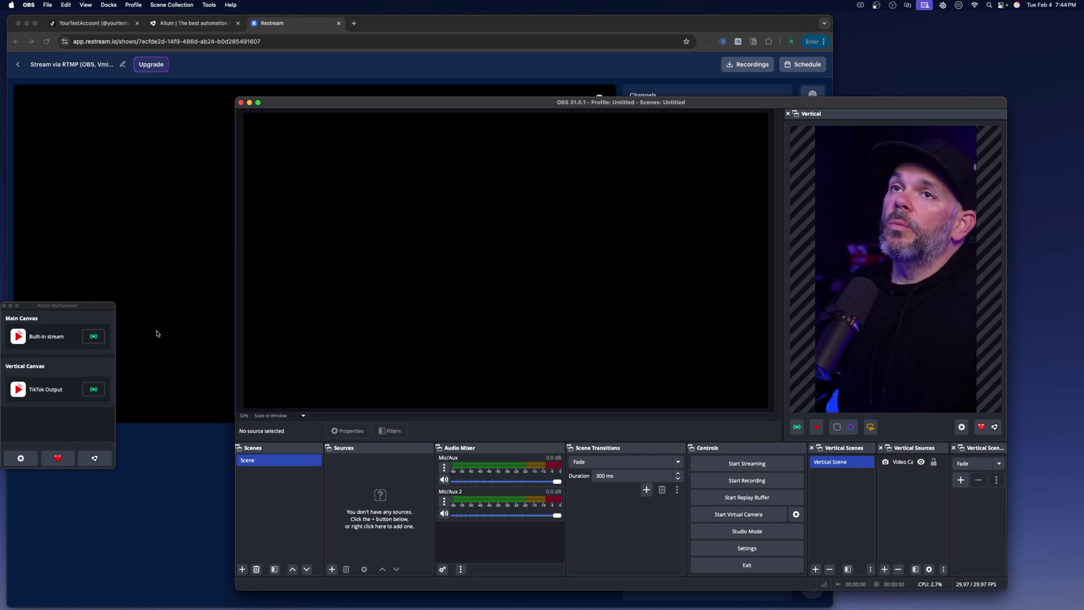
- Move the Aitum dock and OBS window aside to reveal Restream's live preview of the vertical feed
left_click_drag(100, 310, 141, 308)
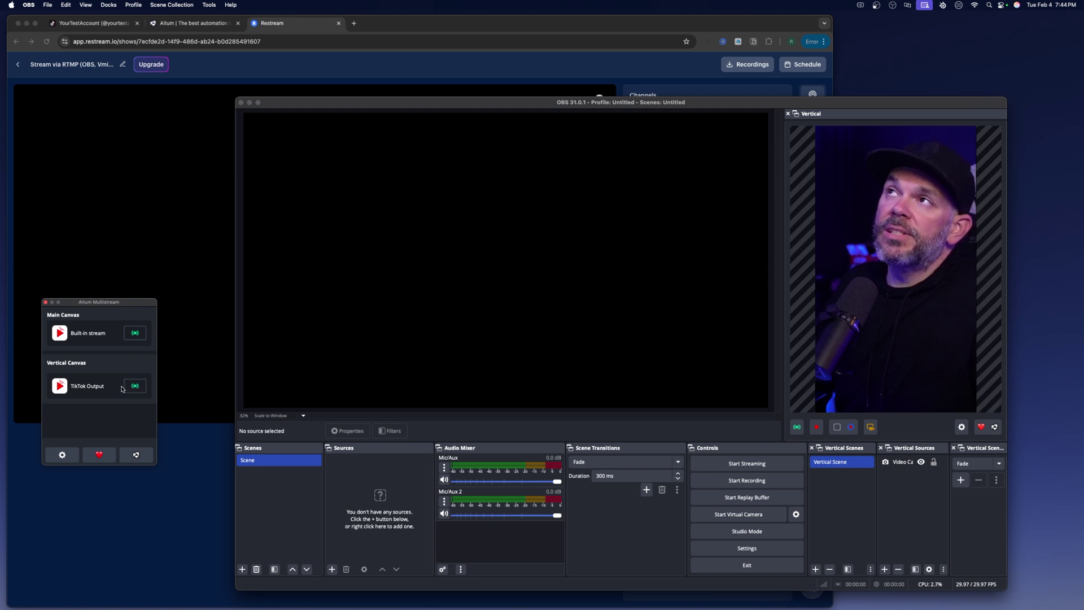
left_click_drag(422, 106, 446, 168)
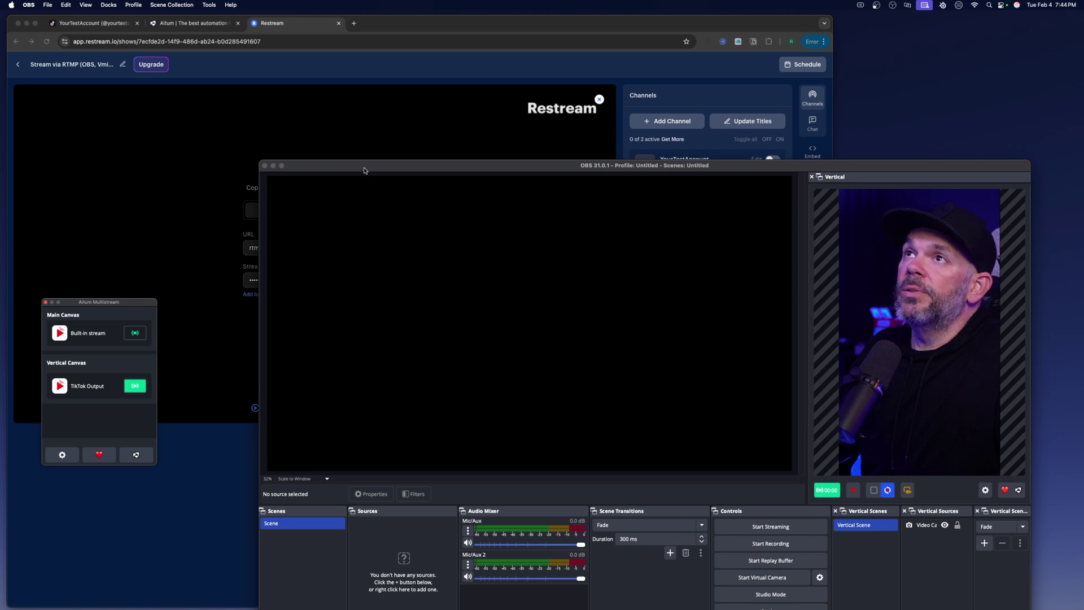
left_click_drag(362, 170, 724, 83)
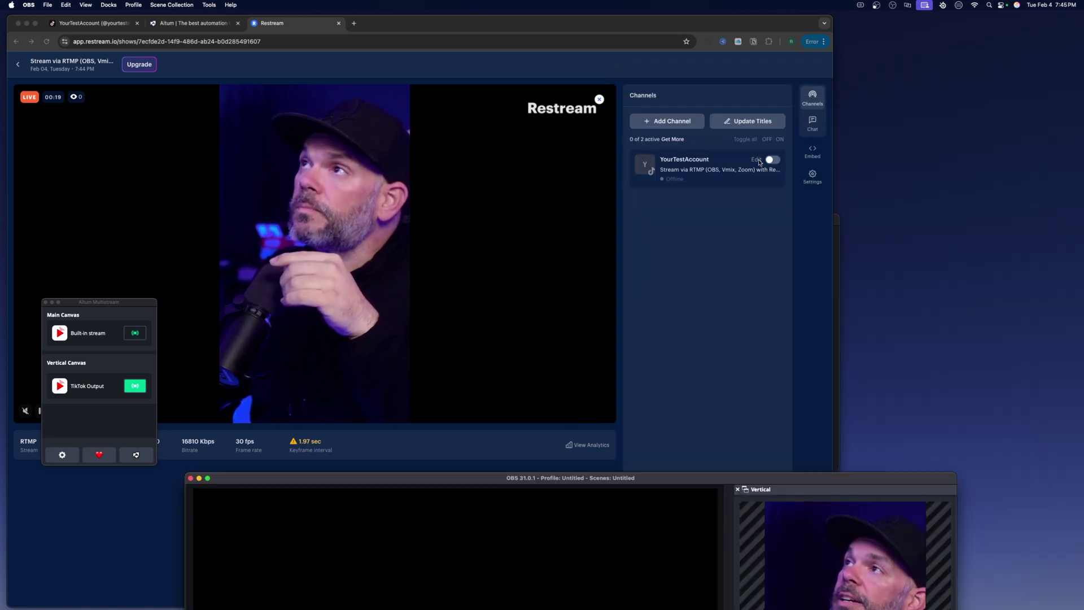
- Turn on the TikTok channel in Restream so 1 of 2 channels are streaming
left_click(715, 169)
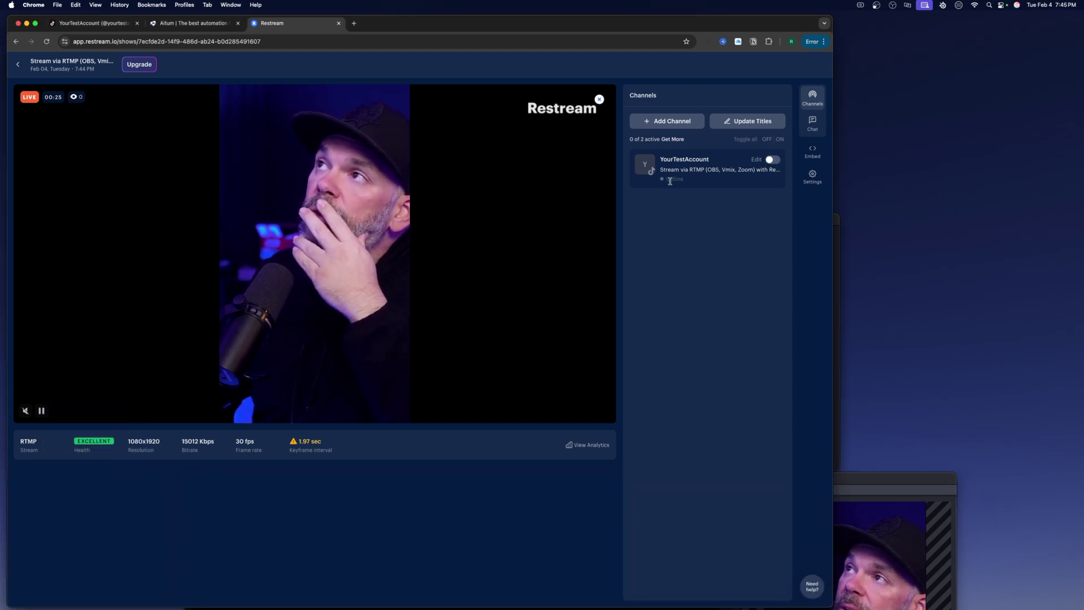
left_click(773, 163)
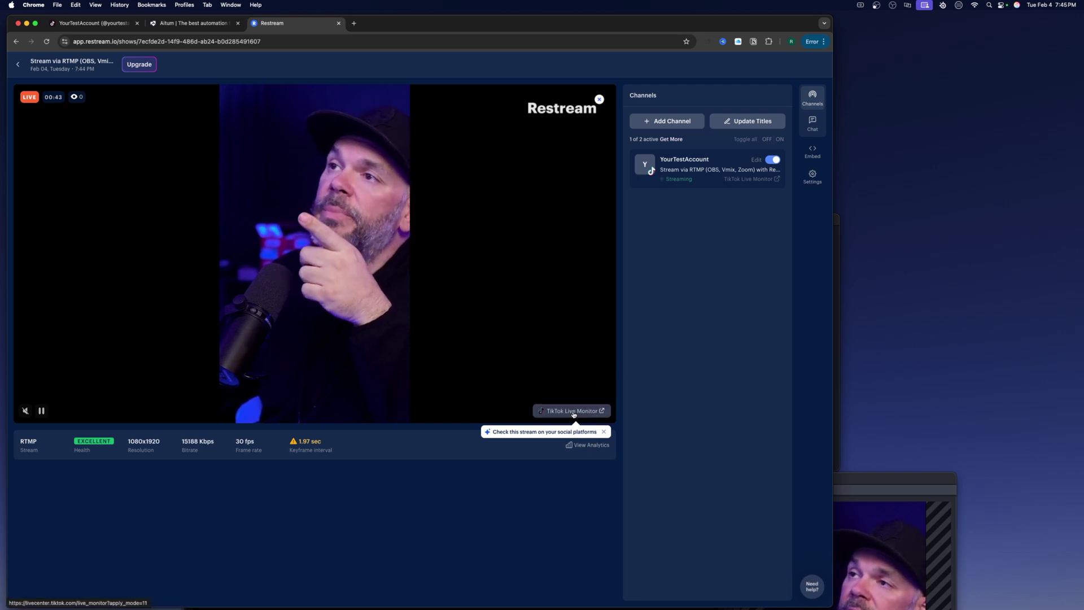
- Open the TikTok Live Monitor link to view the live RTMP stream in TikTok LIVE Center
left_click(572, 411)
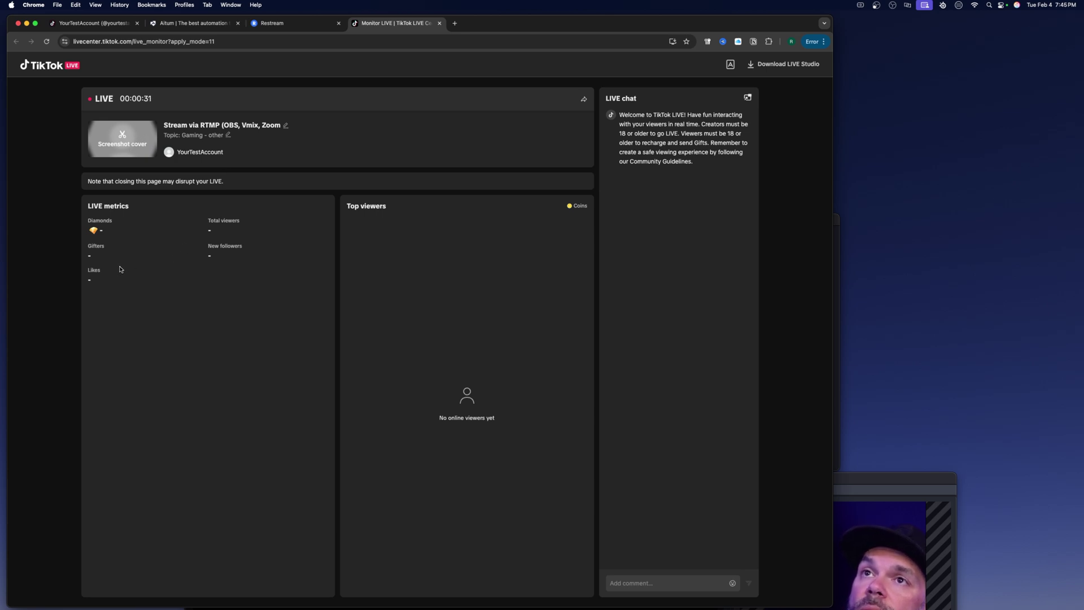
- Switch Restream's TikTok channel off so it shows Offline, 0 of 2 active
left_click(298, 27)
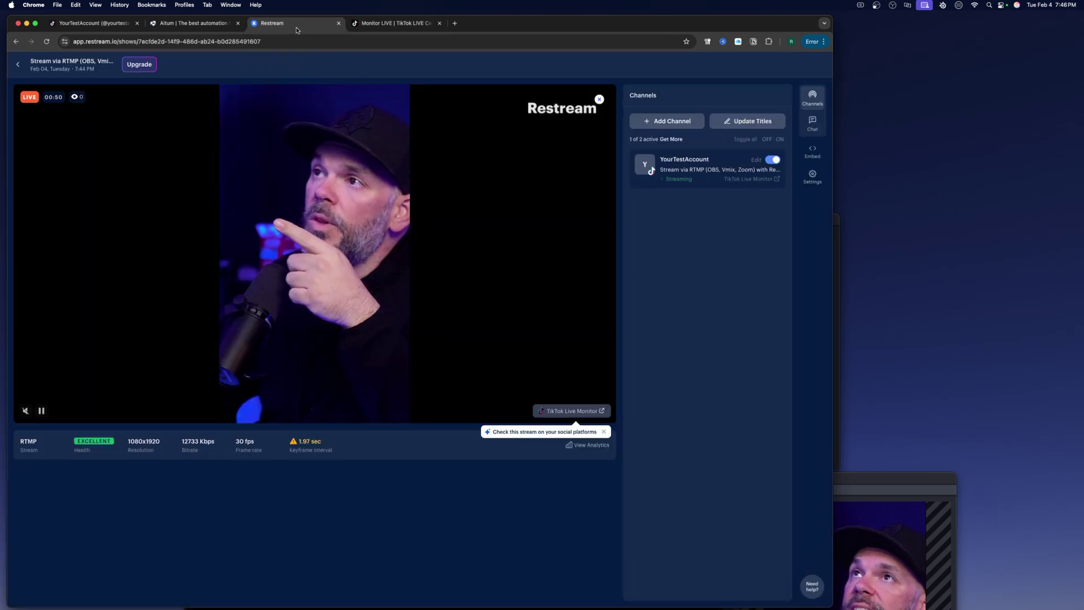
left_click(772, 160)
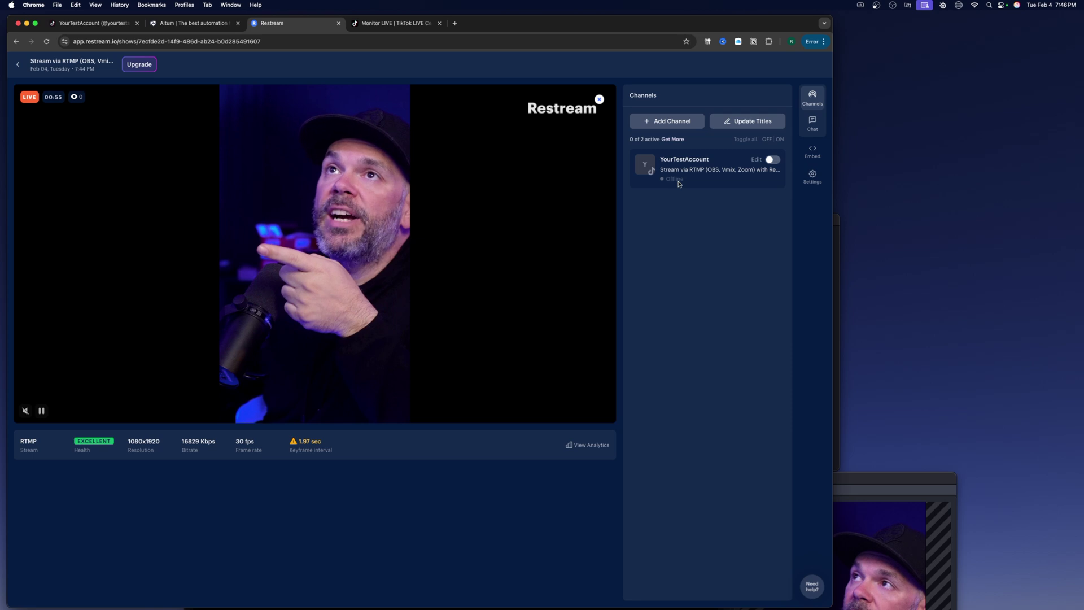
left_click(421, 23)
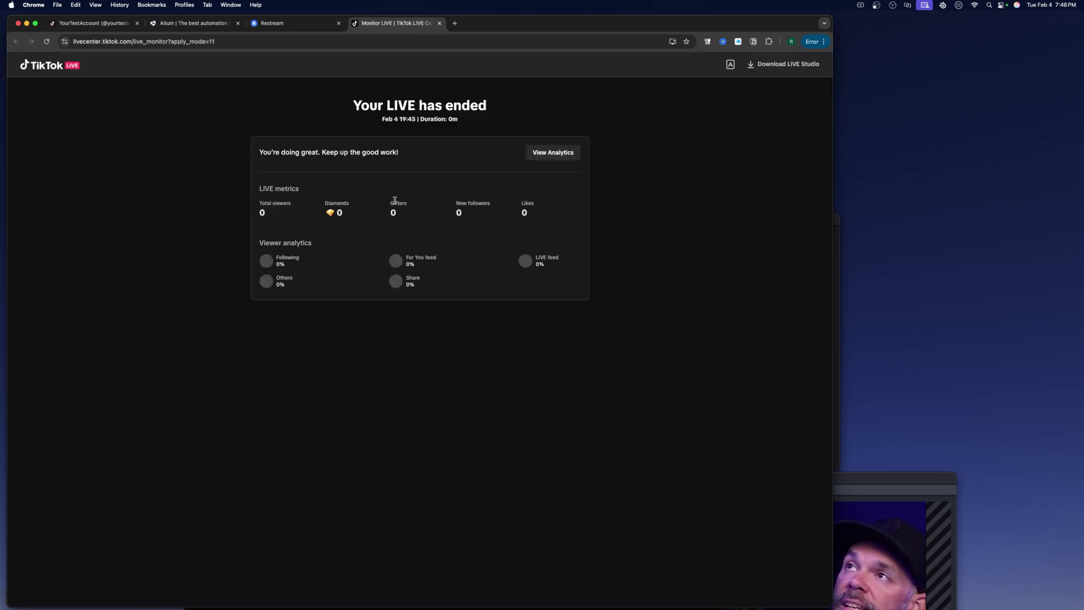
left_click(285, 23)
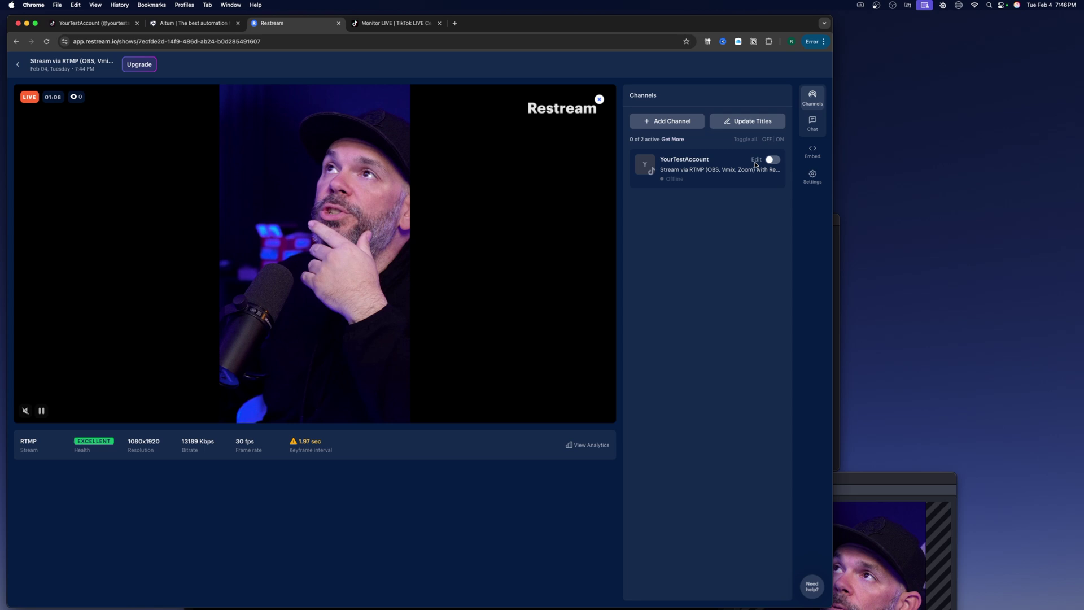
- Stop the TikTok Output stream in OBS's Aitum Multistream dock
left_click(878, 479)
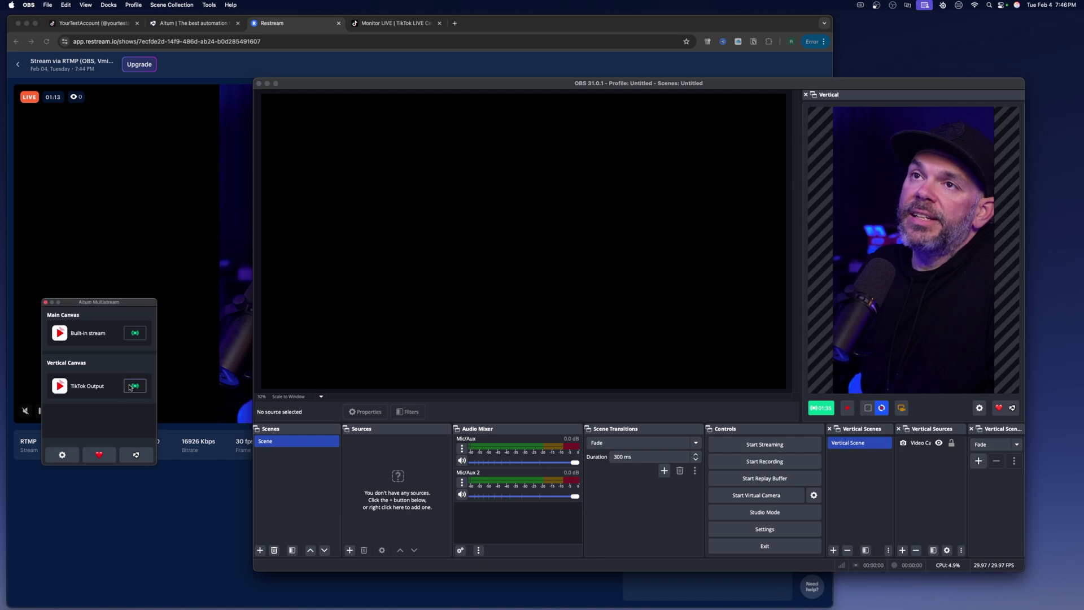
left_click(133, 386)
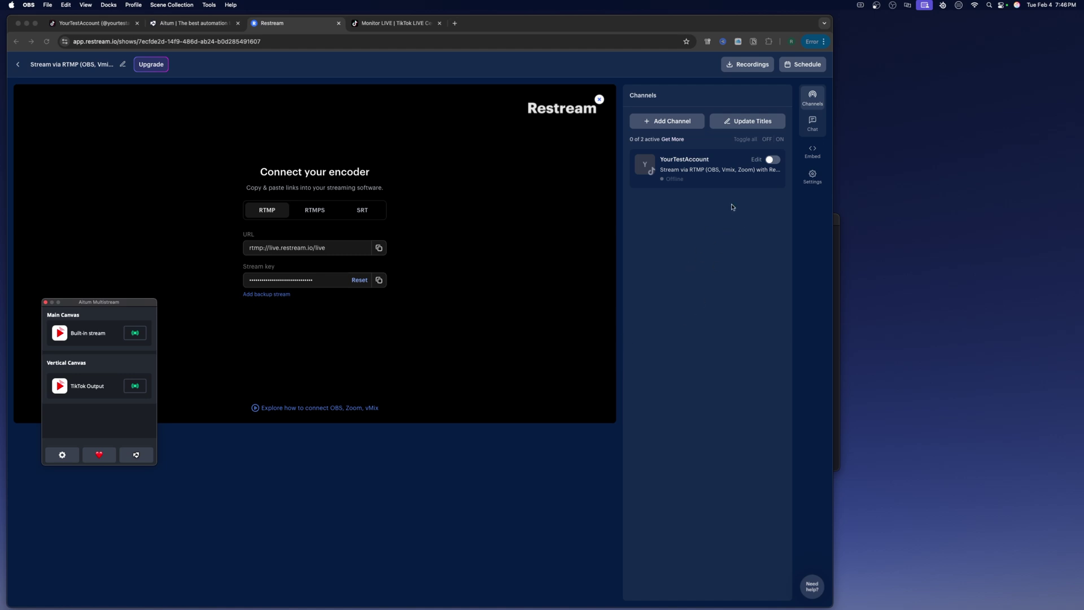
- Give Restream's TikTok channel the title 'Stream' and category Retro Gaming, then save
left_click(721, 162)
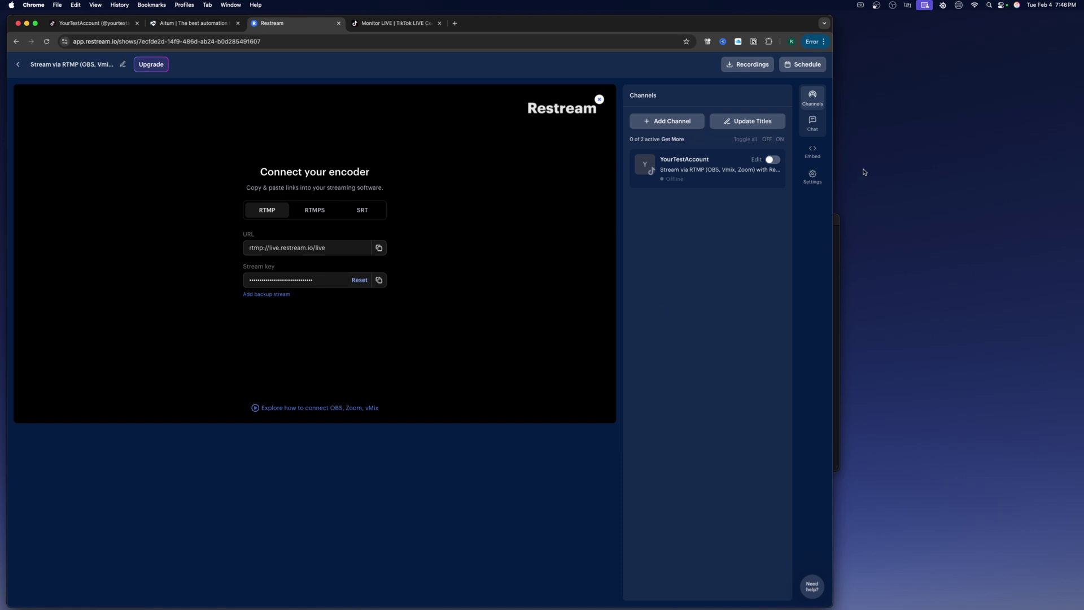
left_click(756, 161)
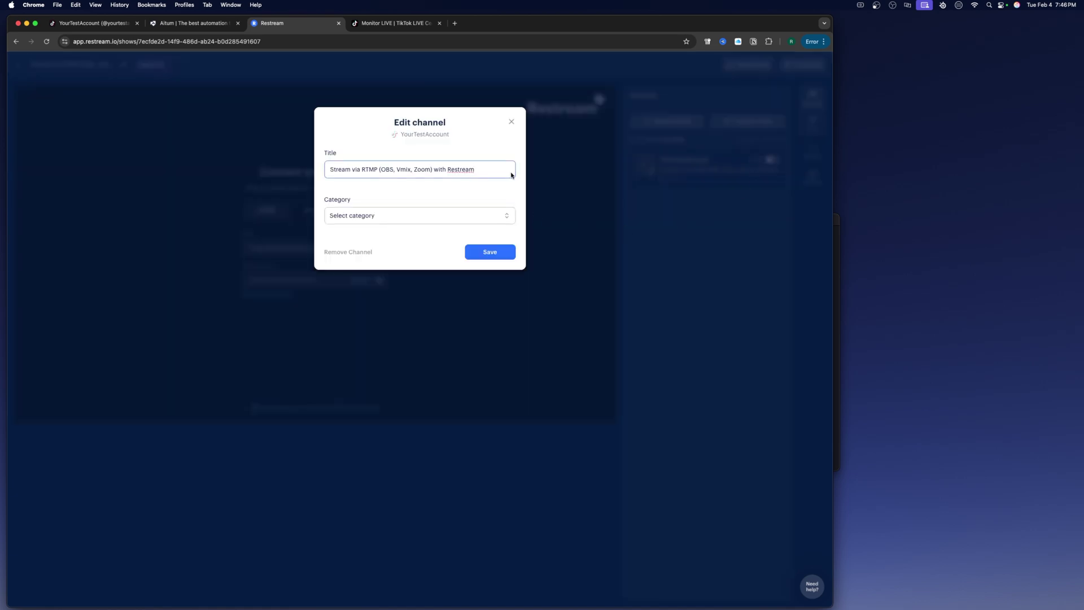
key("super+a")
key("BackSpace")
left_click(373, 220)
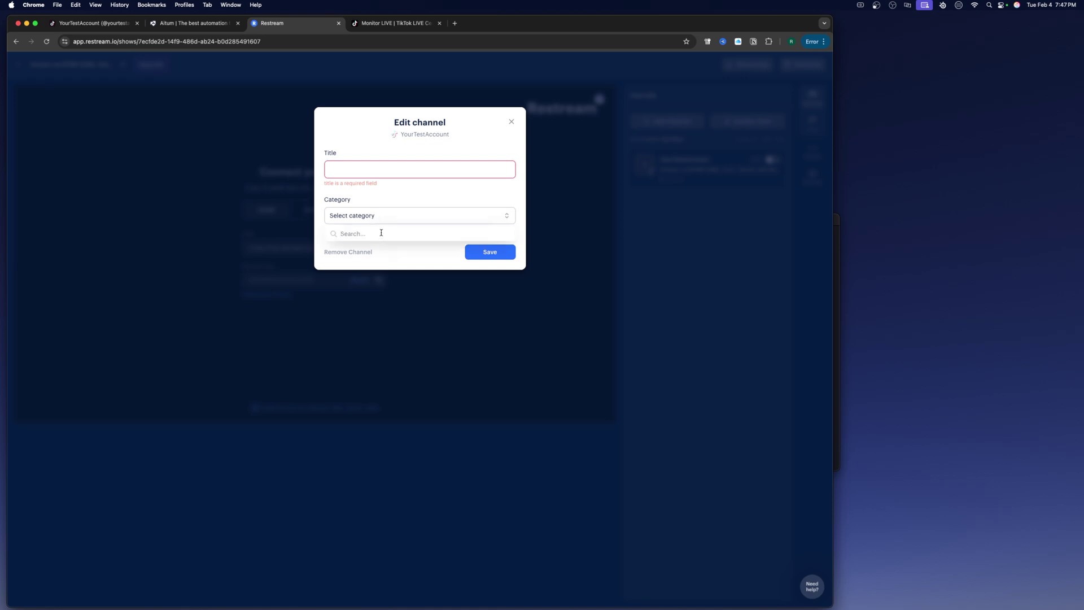
type("dj")
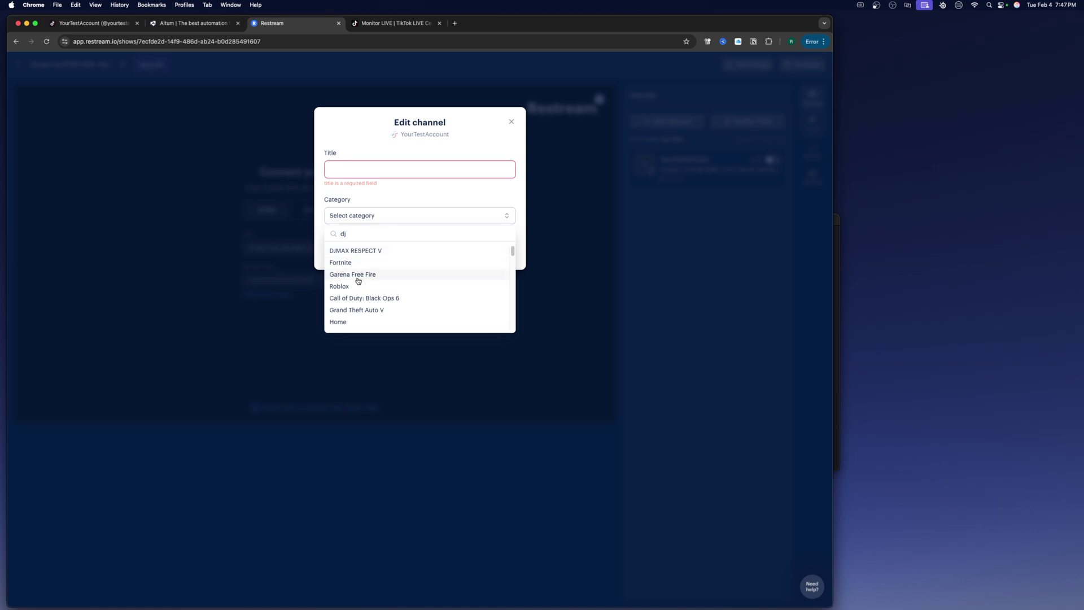
scroll(361, 298, "down", 8)
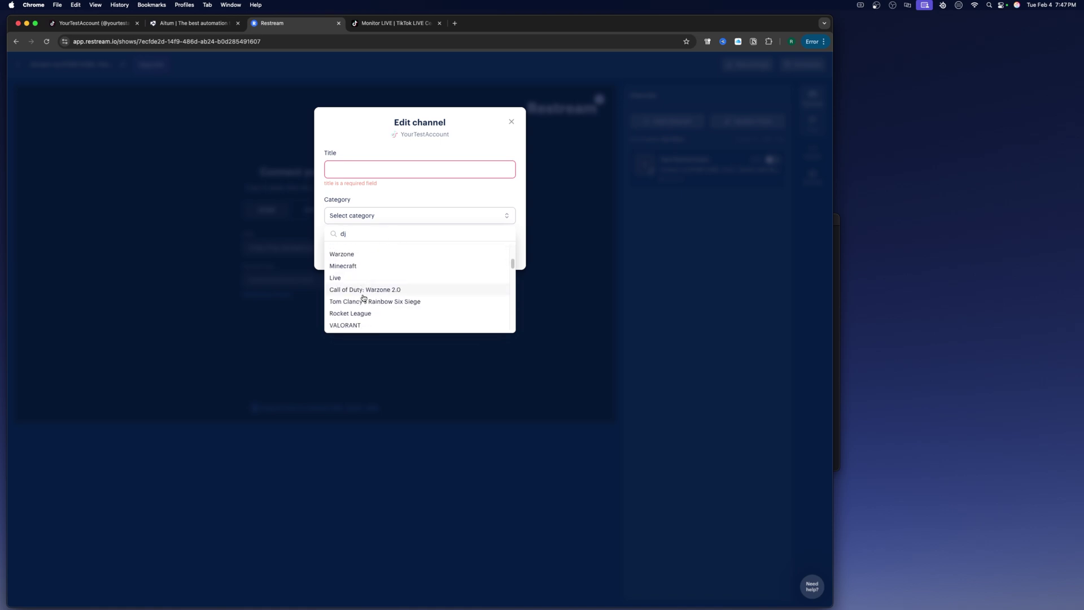
scroll(384, 302, "down", 5)
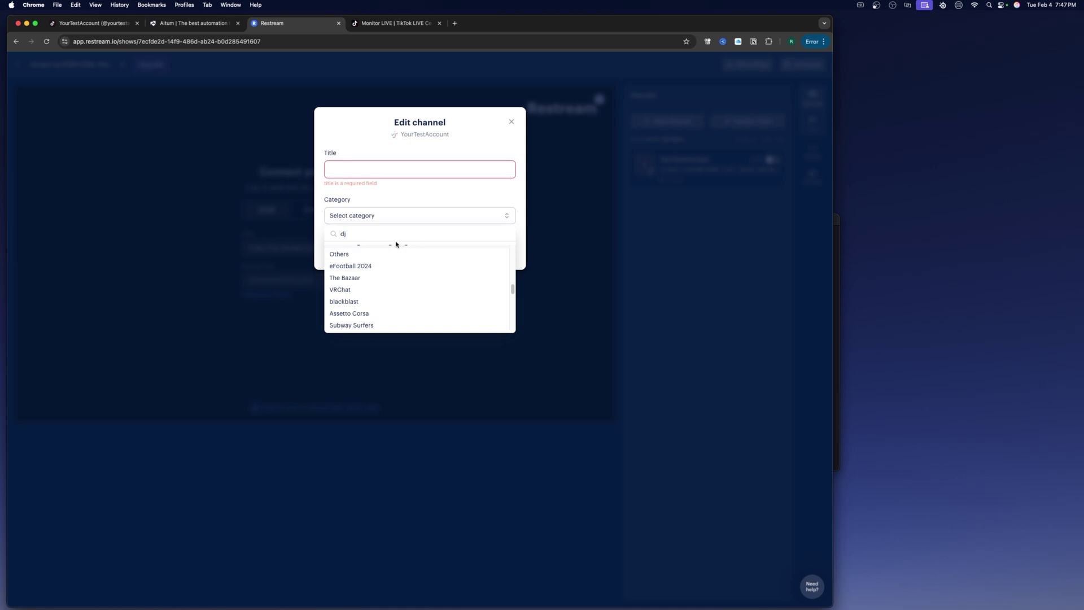
scroll(401, 305, "down", 10)
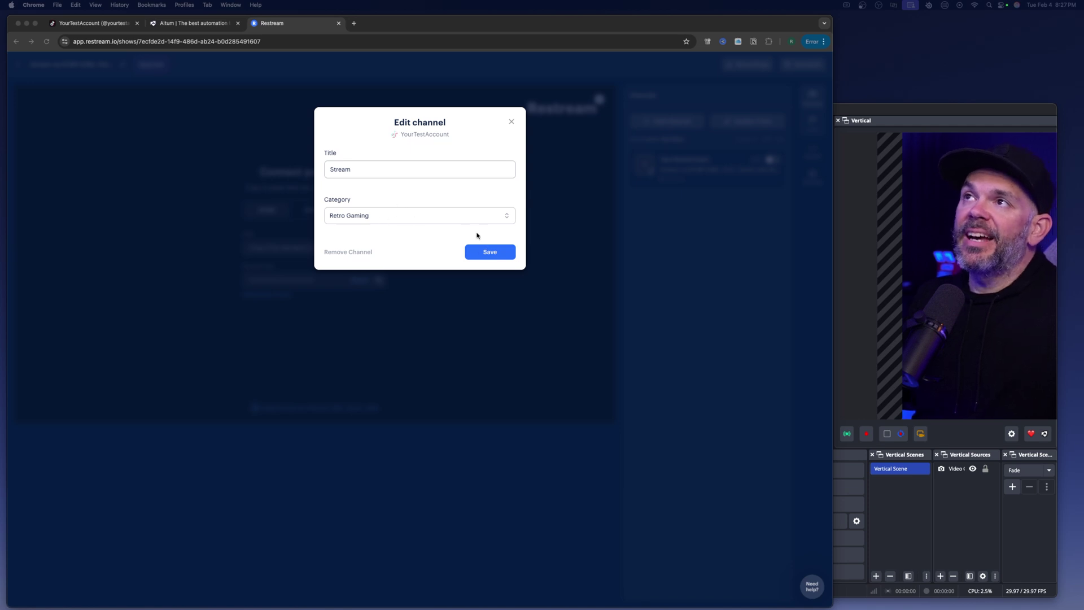
left_click(479, 252)
left_click(489, 253)
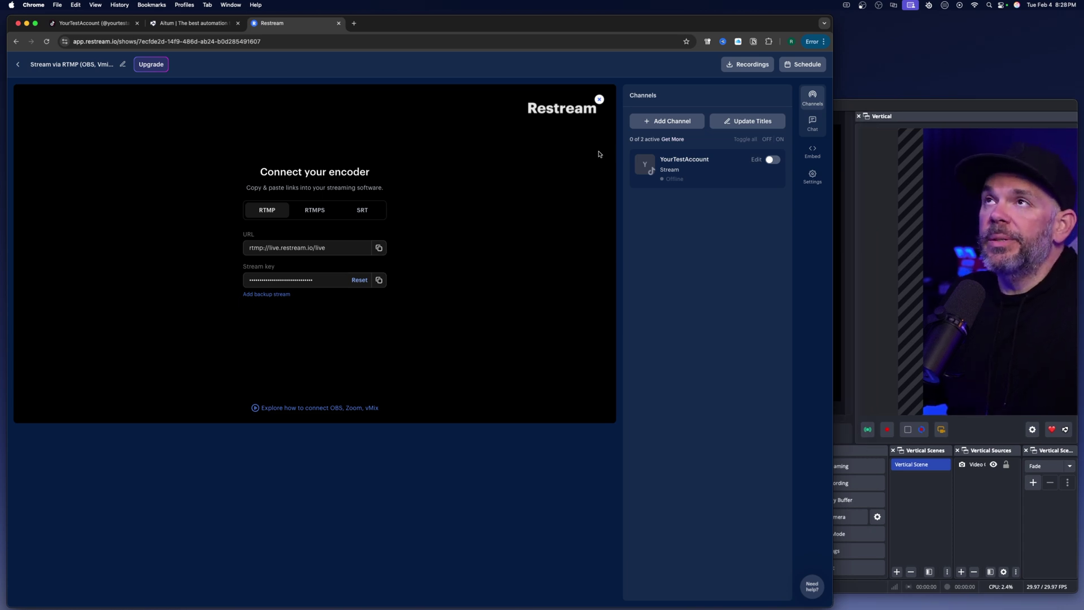
- View Restream's Remove branding popup, then open the Add new channels platform list
left_click(600, 100)
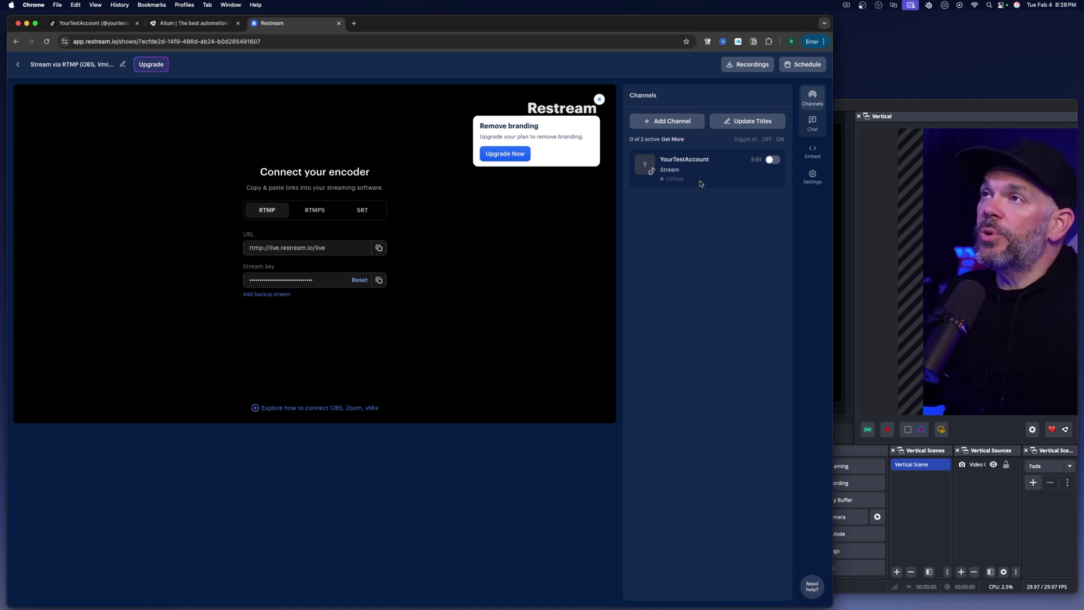
left_click(669, 126)
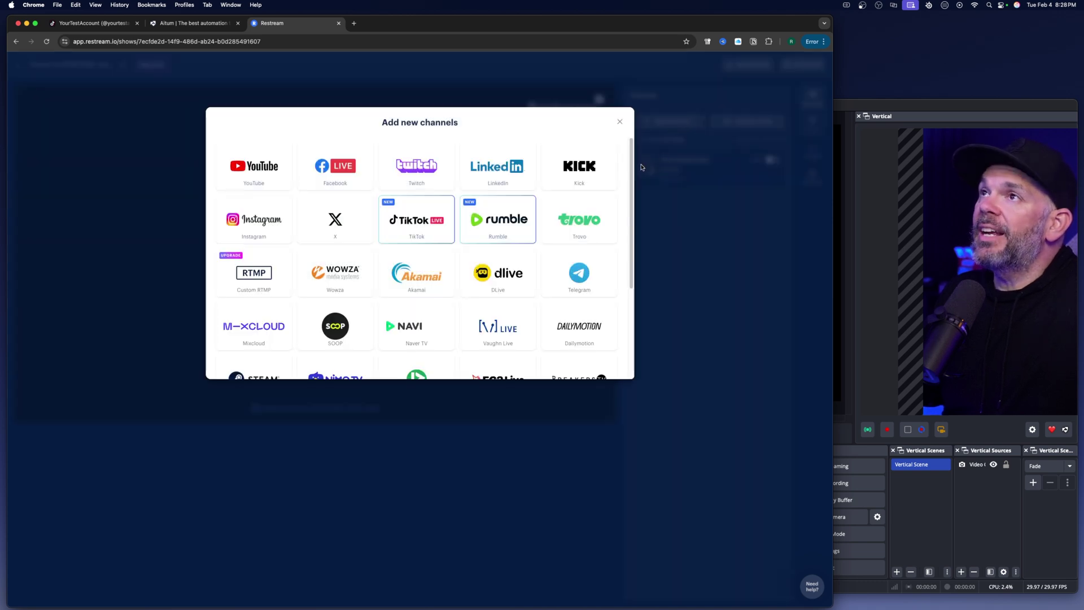
- Close Restream's Add new channels dialog
left_click(619, 121)
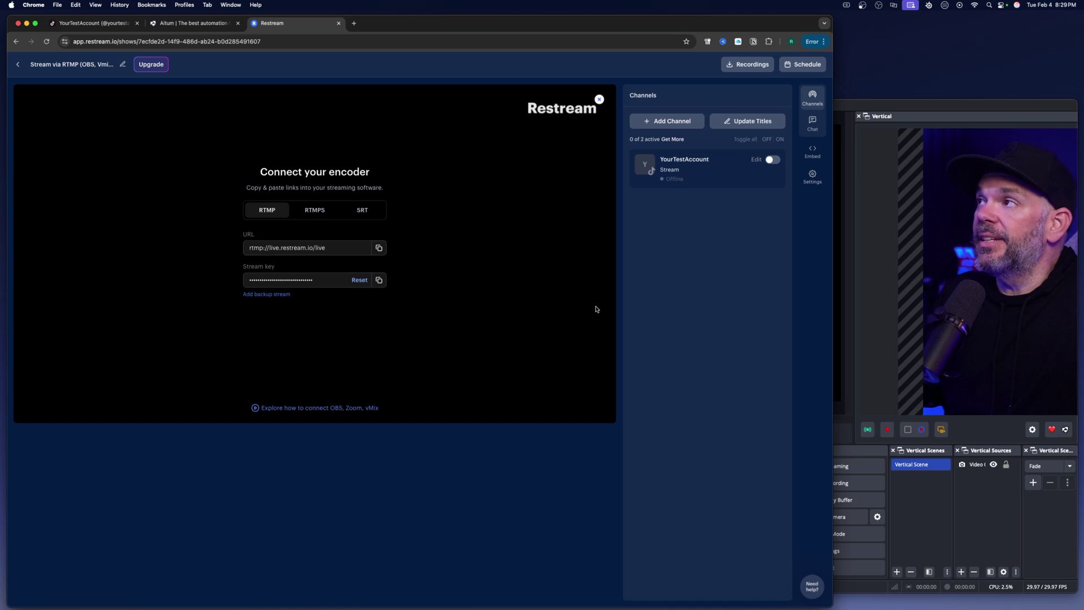
- Try starting the main canvas's Built-in stream in OBS and dismiss the failure error
left_click(846, 107)
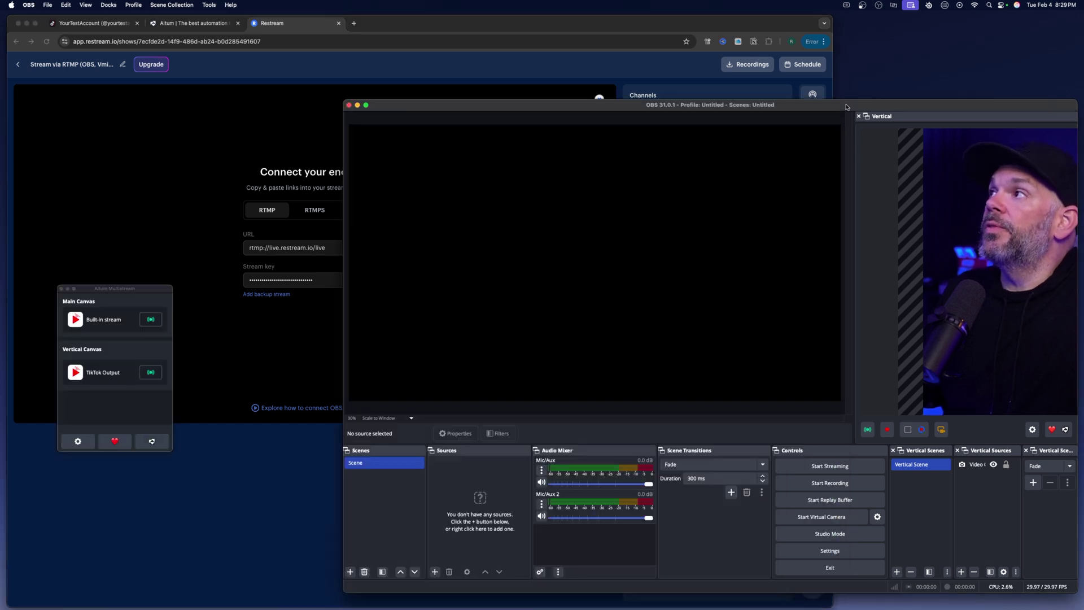
left_click(151, 319)
left_click(504, 232)
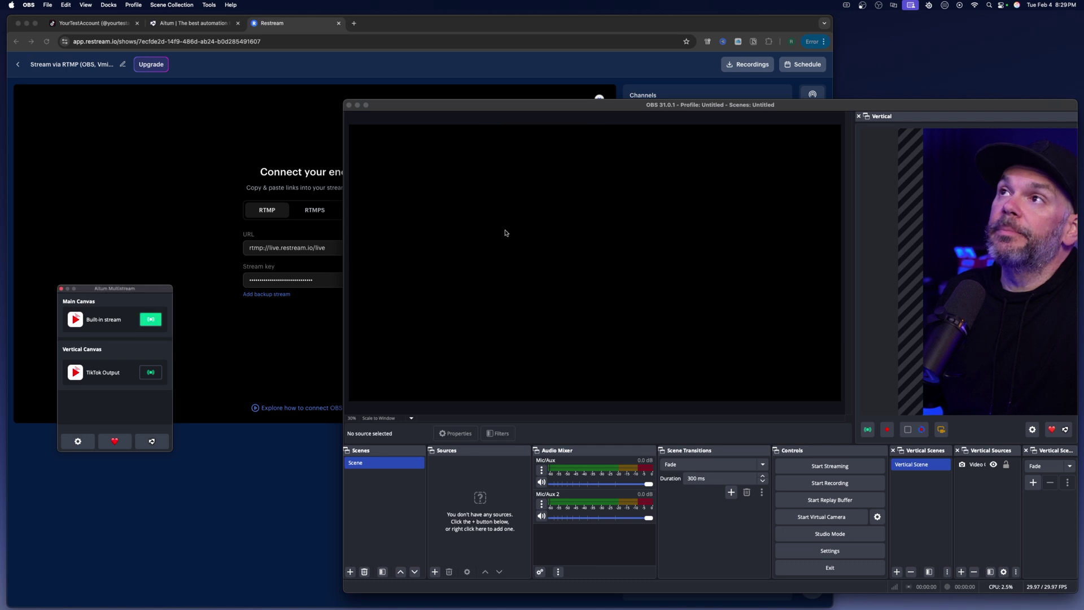
- Open Aitum's Add New Output picker for the Main Canvas, trying Twitch before going back
left_click(78, 441)
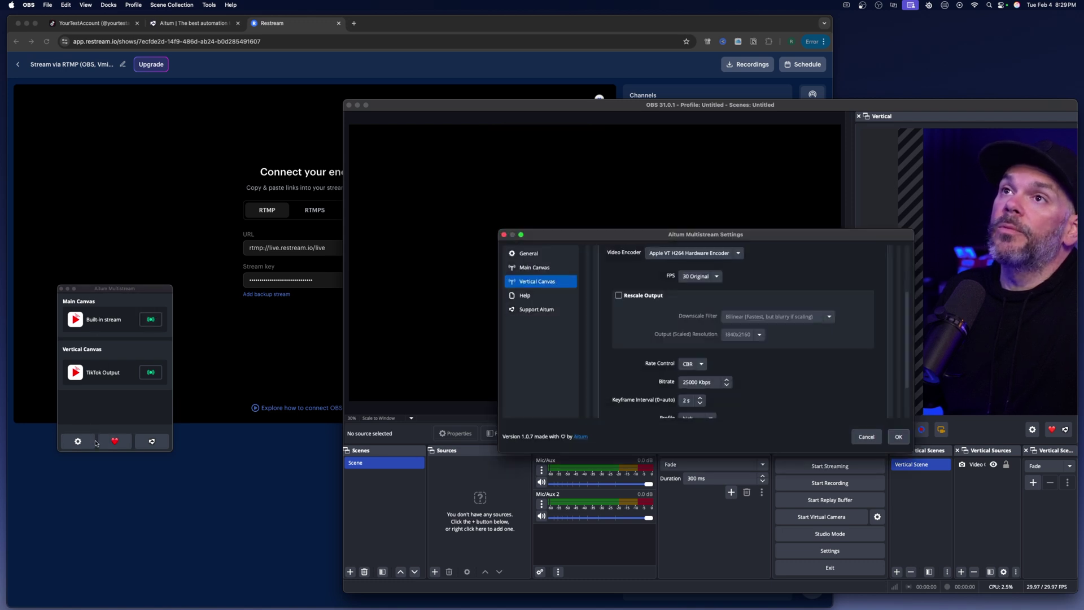
left_click(536, 272)
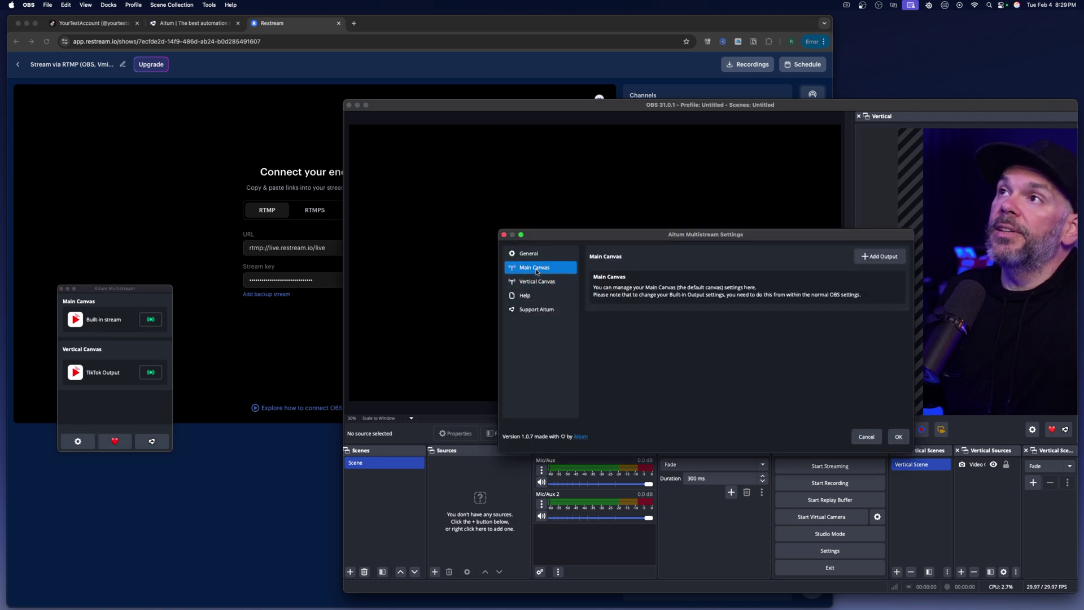
left_click(880, 256)
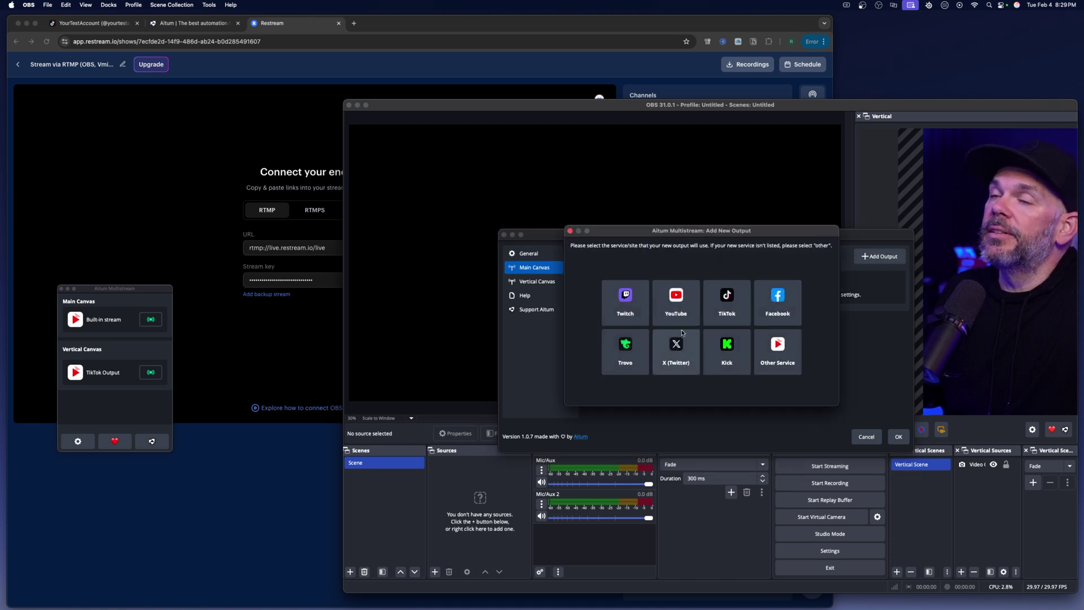
left_click(638, 311)
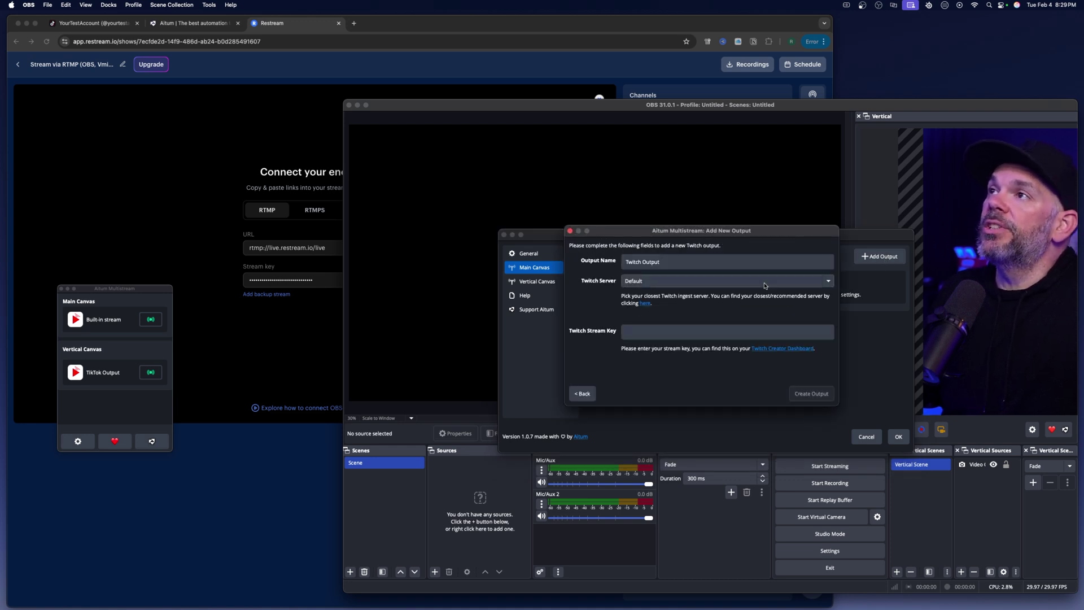
left_click(584, 394)
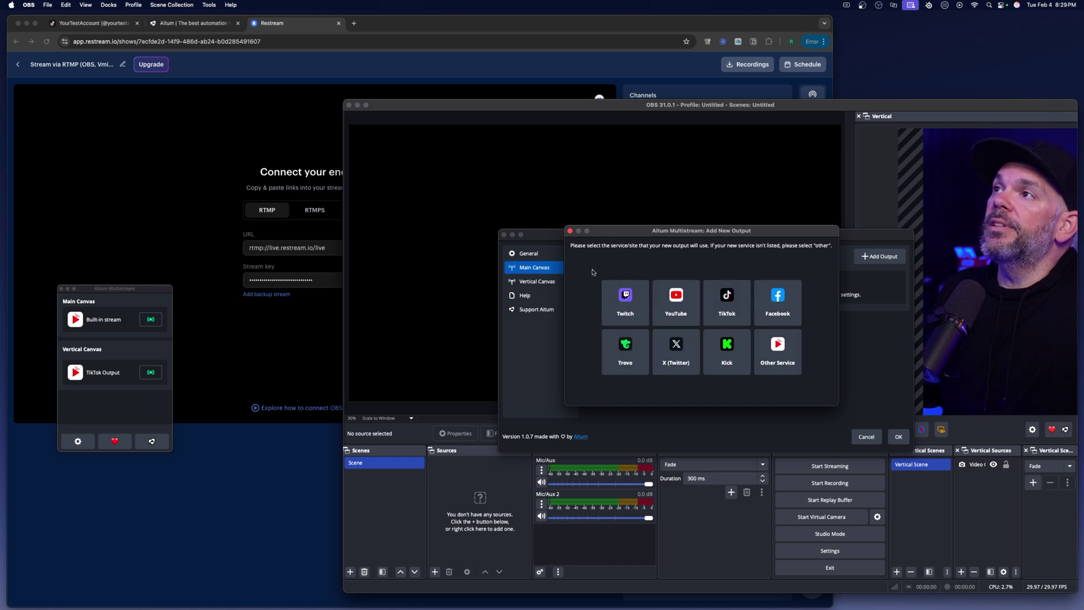